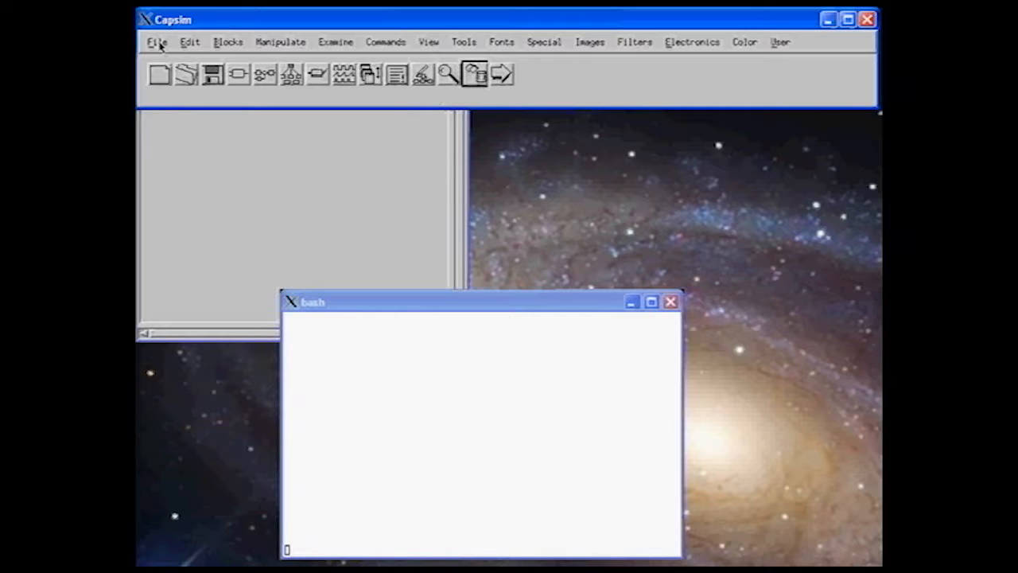
Open the tut3 topology, then place its window below the main toolbar and widen it to the toolbar's width
left_click(191, 79)
left_click(189, 88)
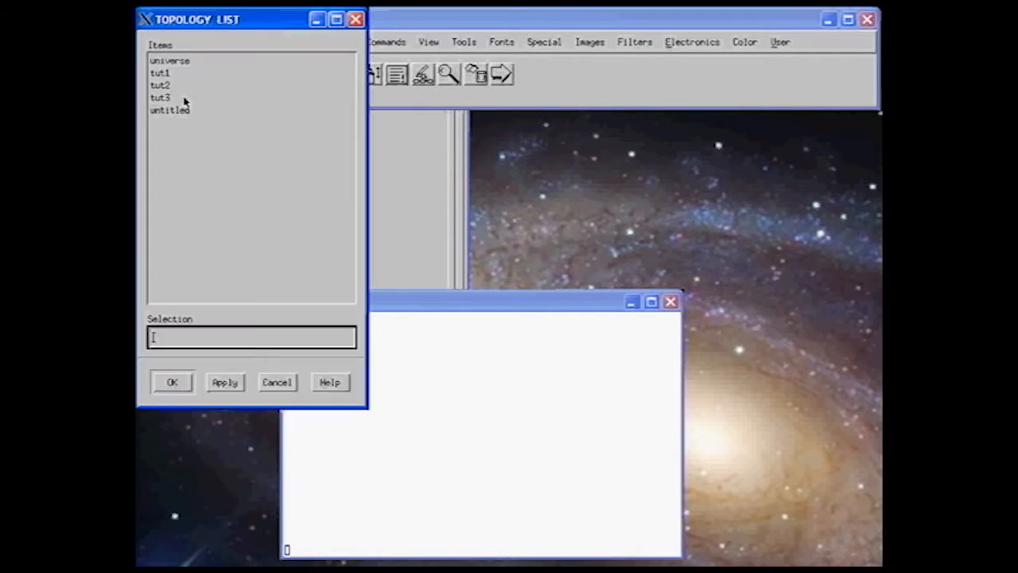
left_click(163, 97)
left_click(189, 389)
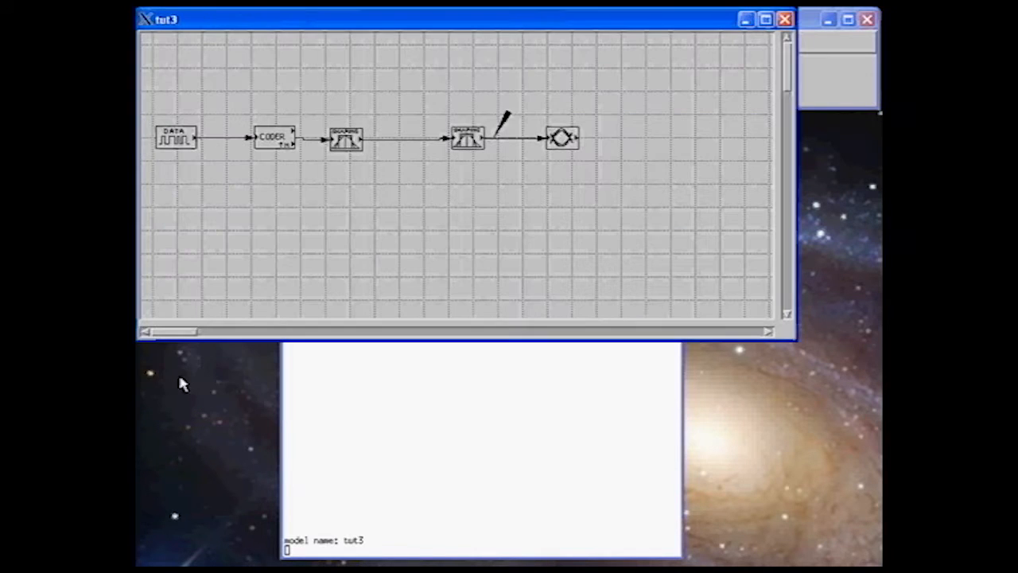
left_click_drag(450, 34, 458, 137)
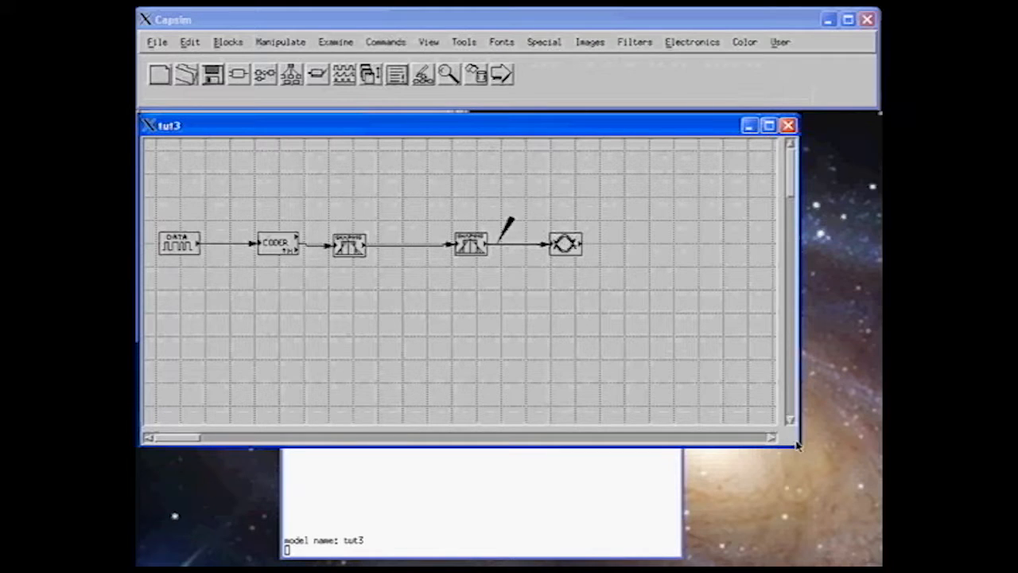
left_click_drag(802, 448, 878, 447)
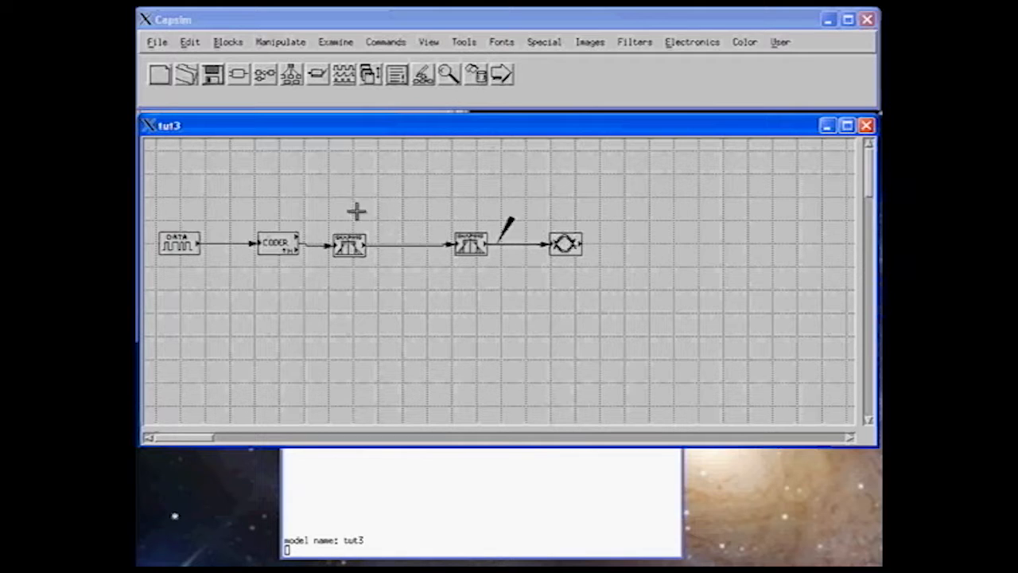
Select the second shaping filter and the eye diagram block and shift them right by three increments of 100
left_click(272, 43)
left_click(283, 56)
left_click_drag(428, 198, 608, 291)
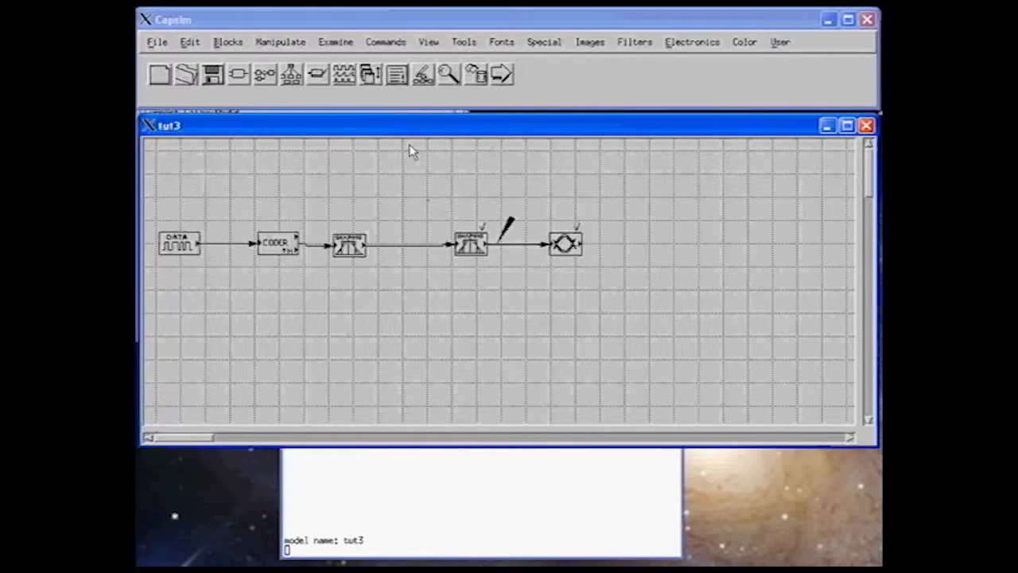
left_click(275, 43)
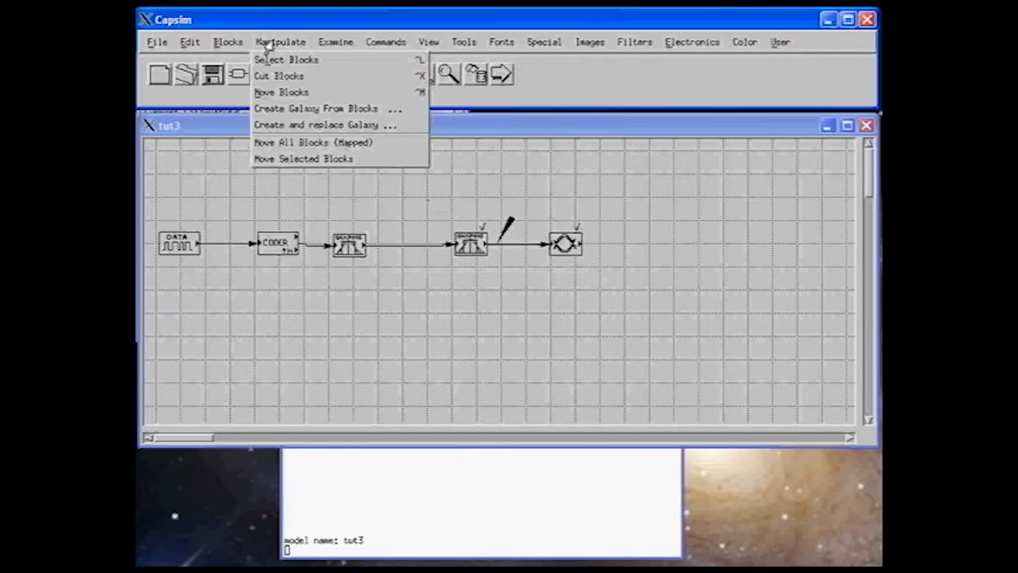
left_click(290, 159)
left_click(179, 63)
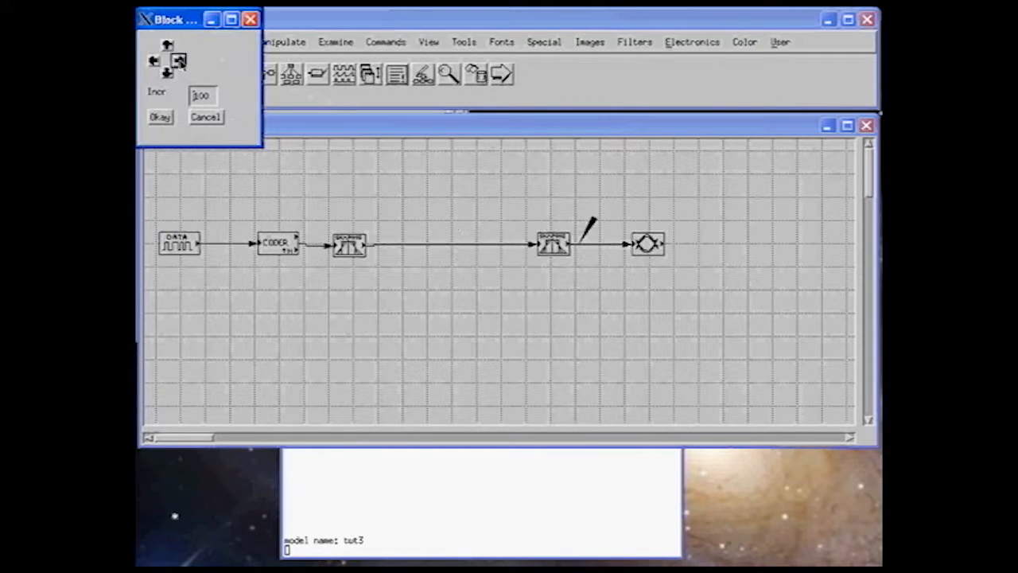
left_click(180, 62)
left_click(180, 62)
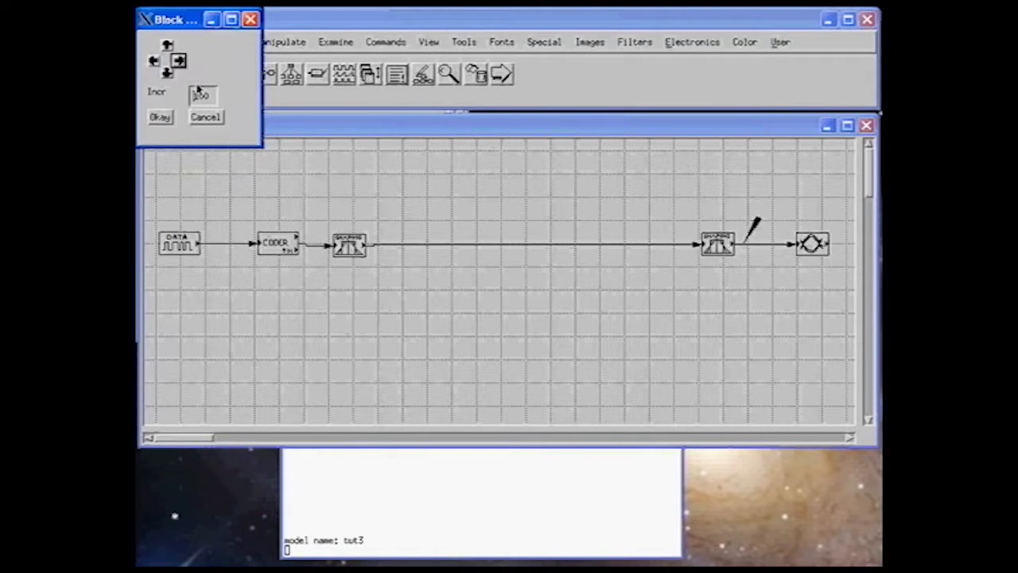
left_click(203, 118)
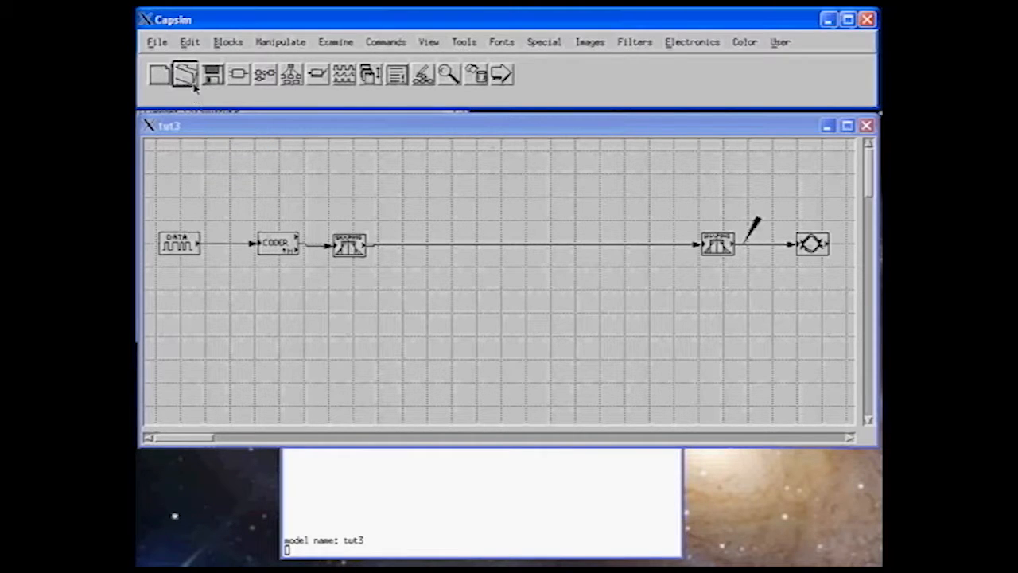
Save the topology with Save As, entering a file name
left_click(163, 43)
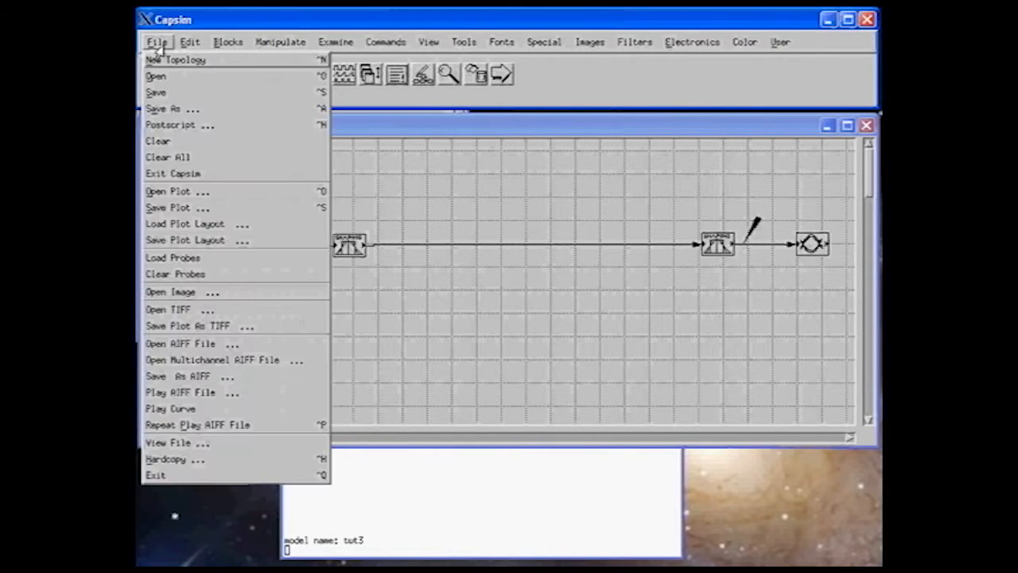
left_click(159, 108)
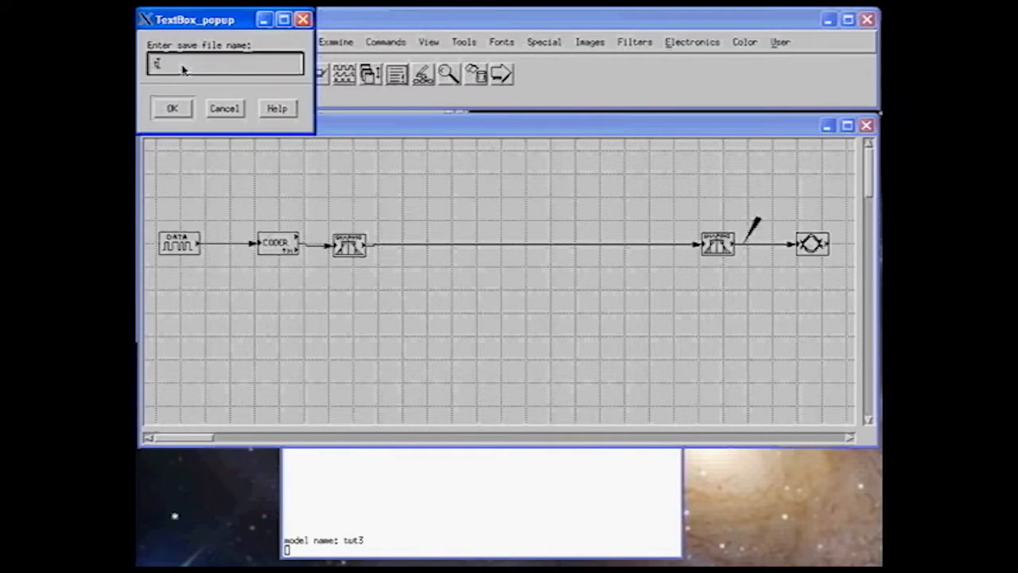
left_click(176, 109)
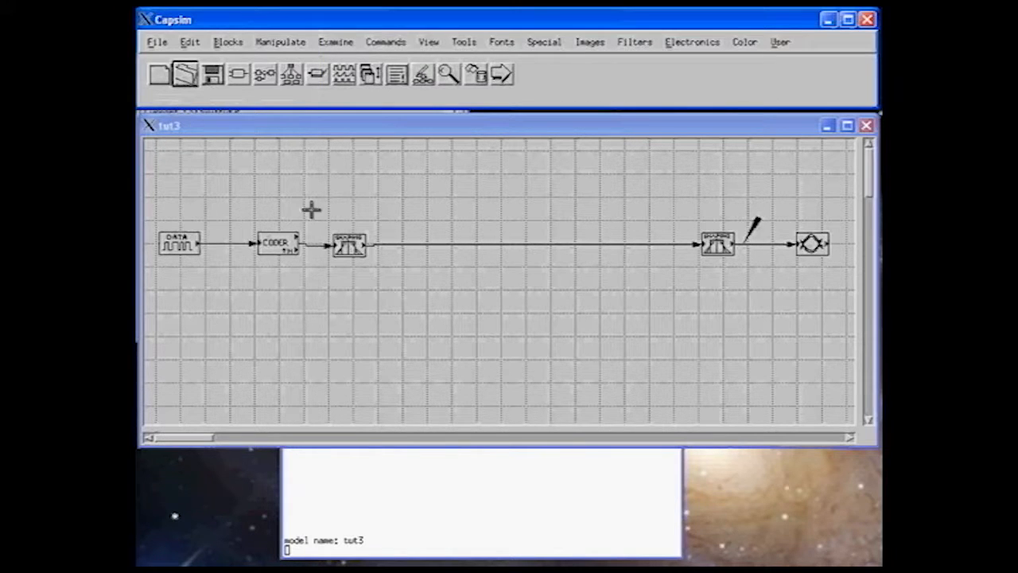
Remove the connection between the two shaping filter blocks
left_click(403, 244)
left_click(497, 244)
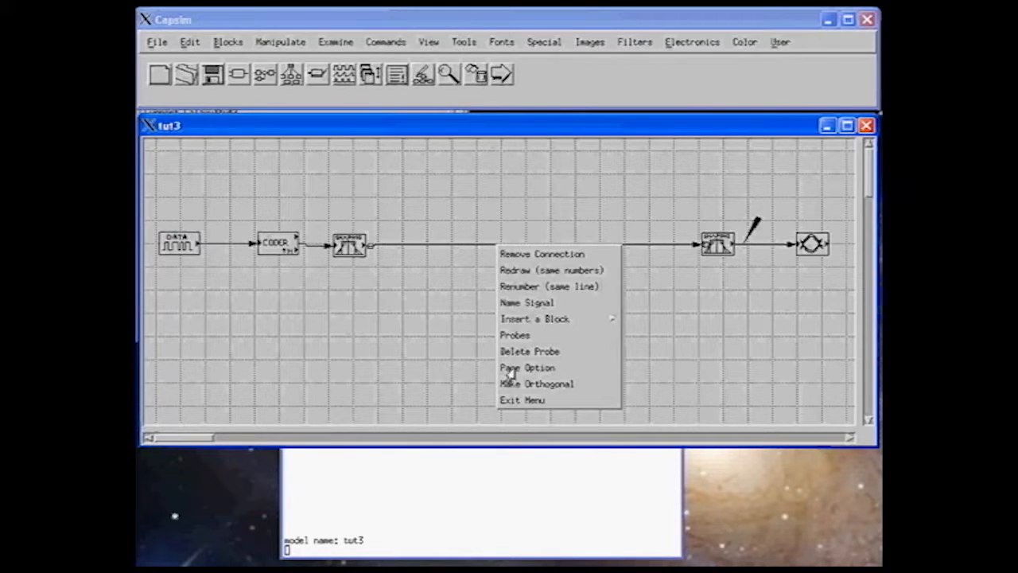
left_click(527, 254)
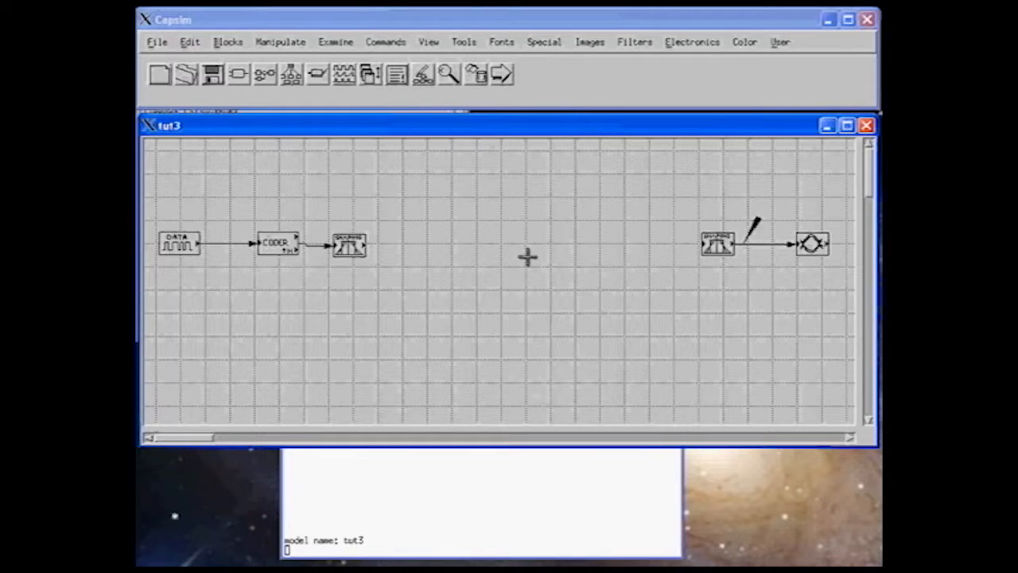
Move the coder and the first shaping filter left, closer to the data source, to free space in the middle
left_click(280, 242)
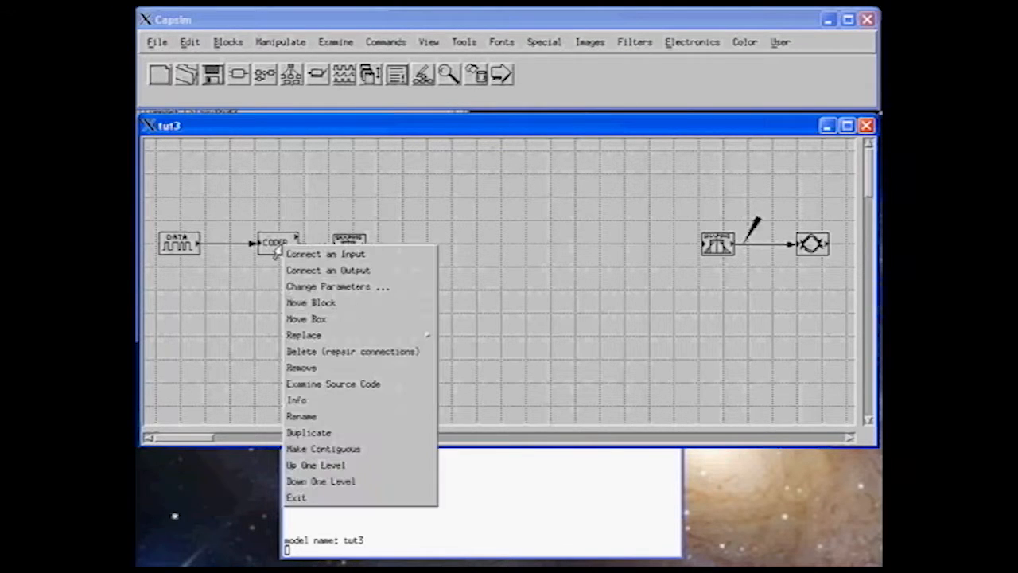
left_click(307, 319)
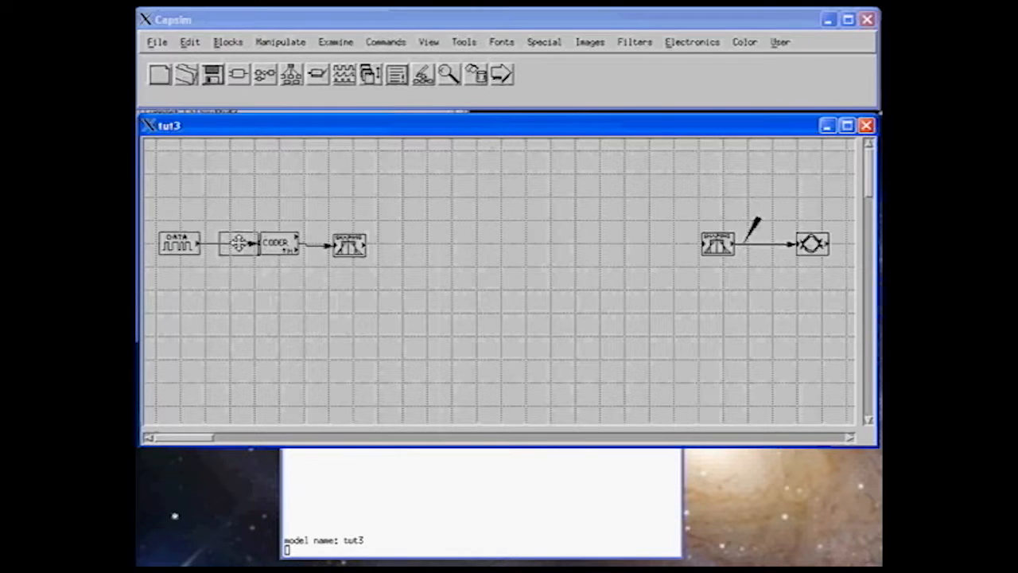
left_click(239, 243)
left_click(341, 246)
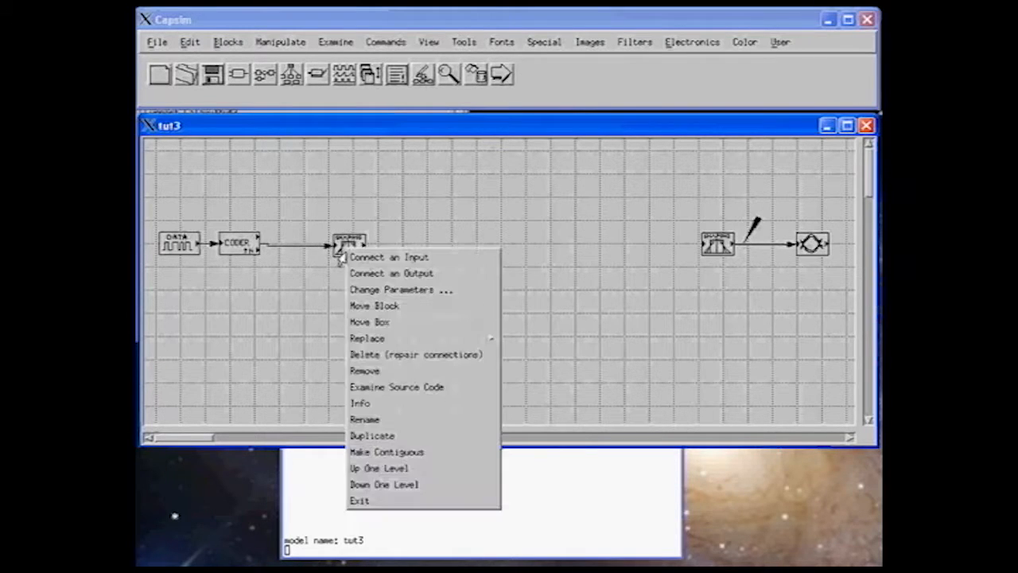
left_click(353, 302)
left_click(296, 246)
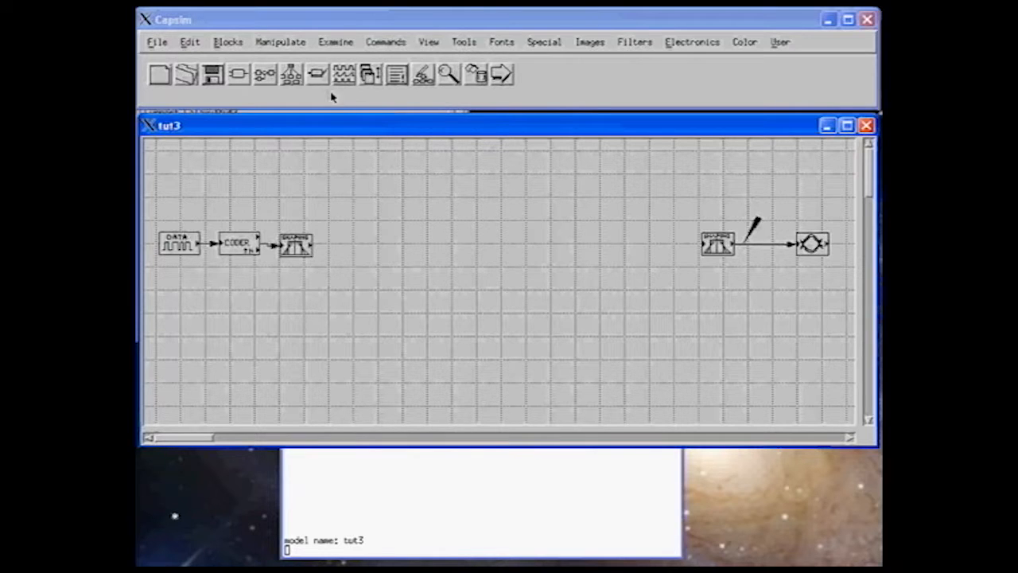
Add a delay block just right of the first shaping filter, keeping the block list clear of the diagram's left half
left_click(240, 82)
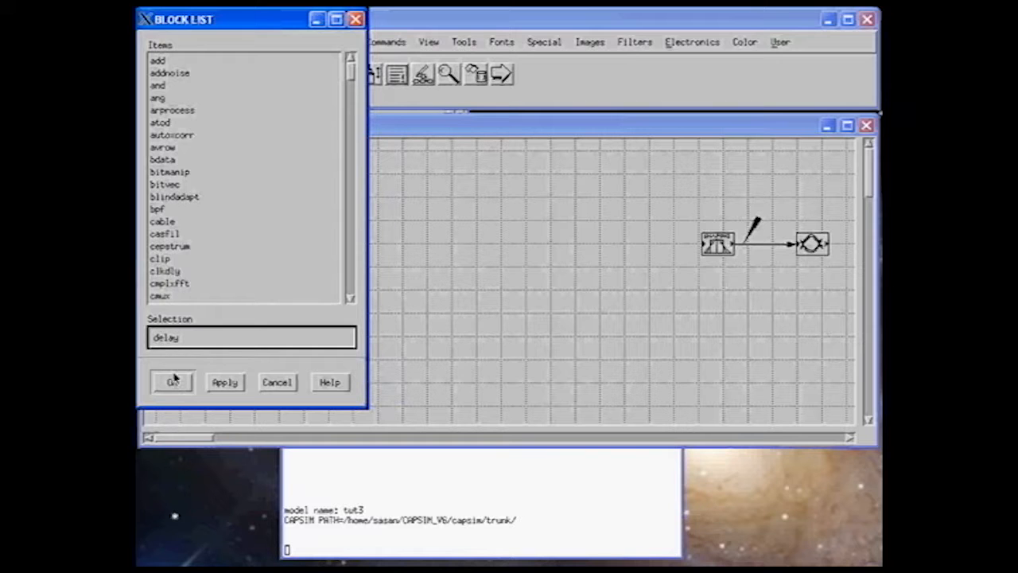
type("delay")
left_click_drag(221, 23, 720, 274)
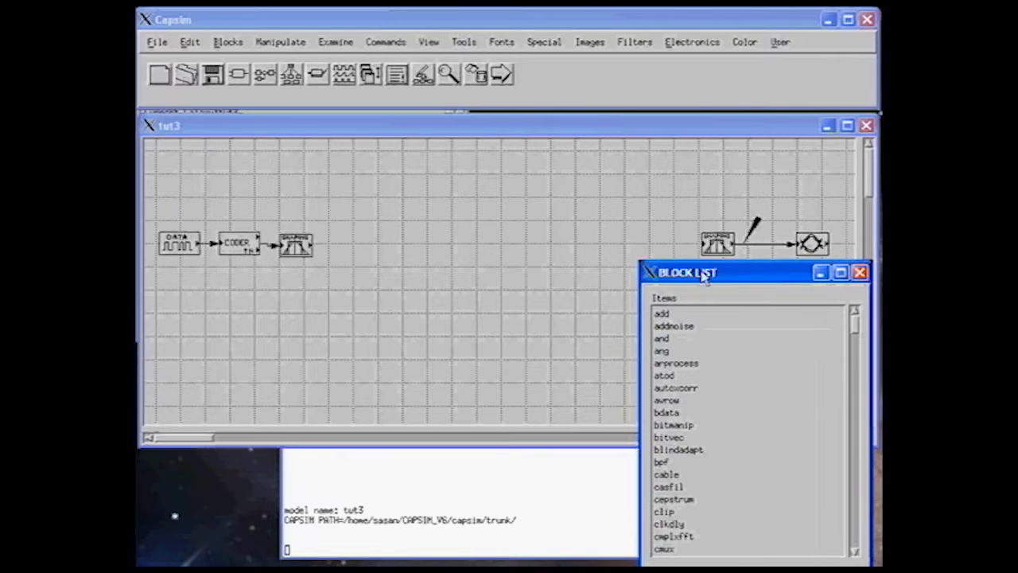
left_click(361, 245)
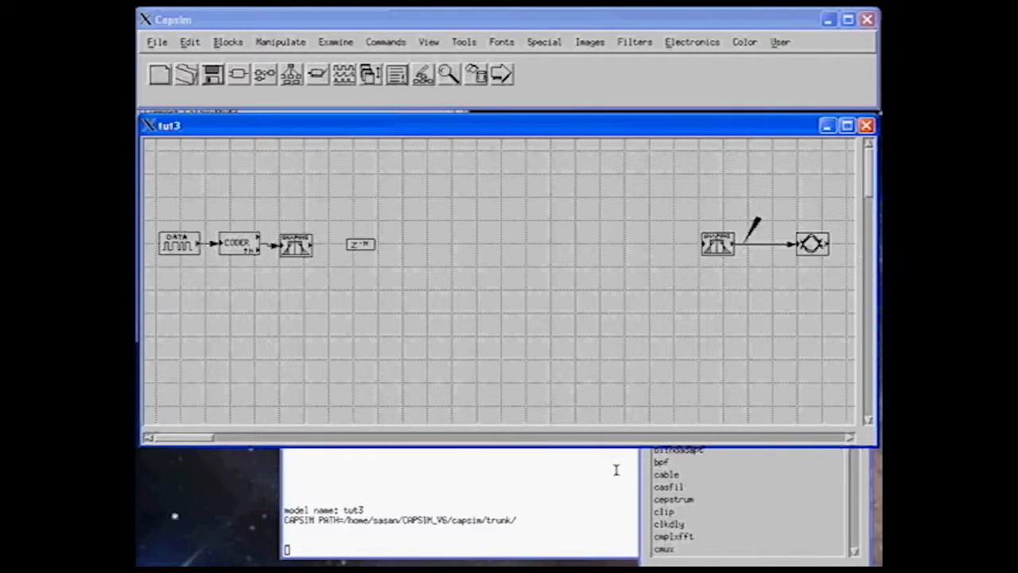
Add a node block to the right of the delay block, level with it
left_click(640, 472)
left_click_drag(708, 274, 720, 159)
left_click_drag(703, 476, 659, 468)
type("node")
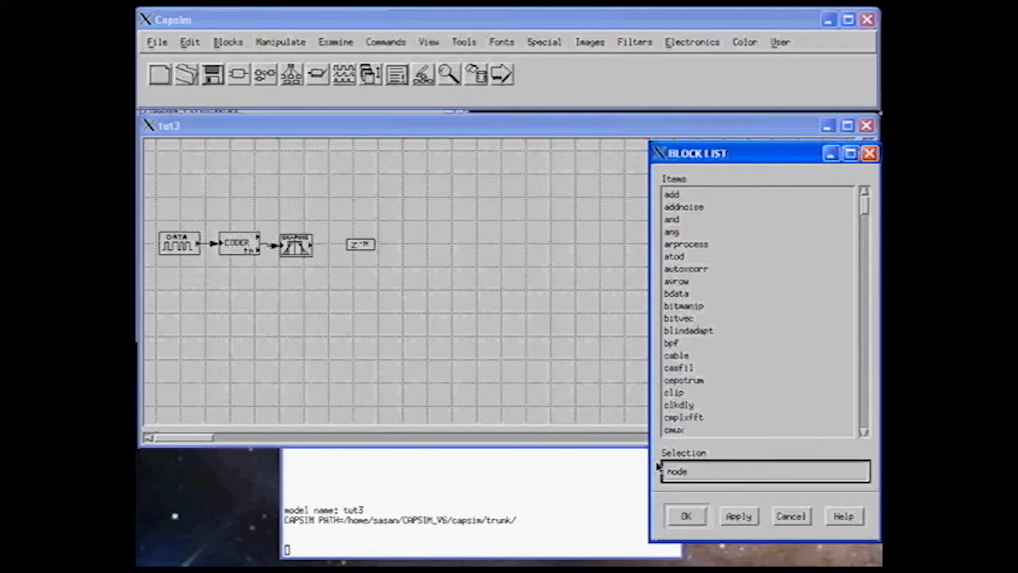
left_click(684, 514)
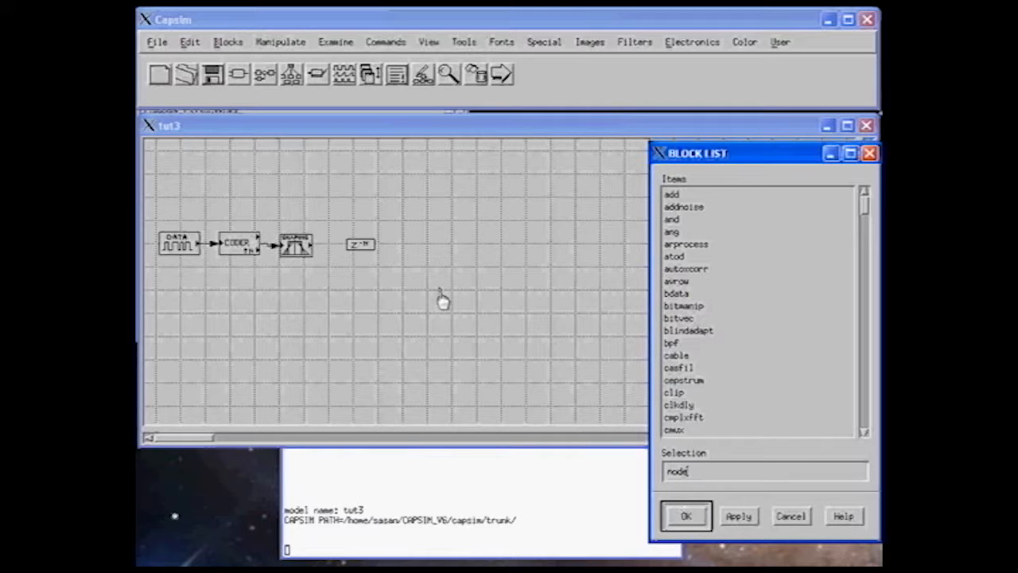
left_click(412, 246)
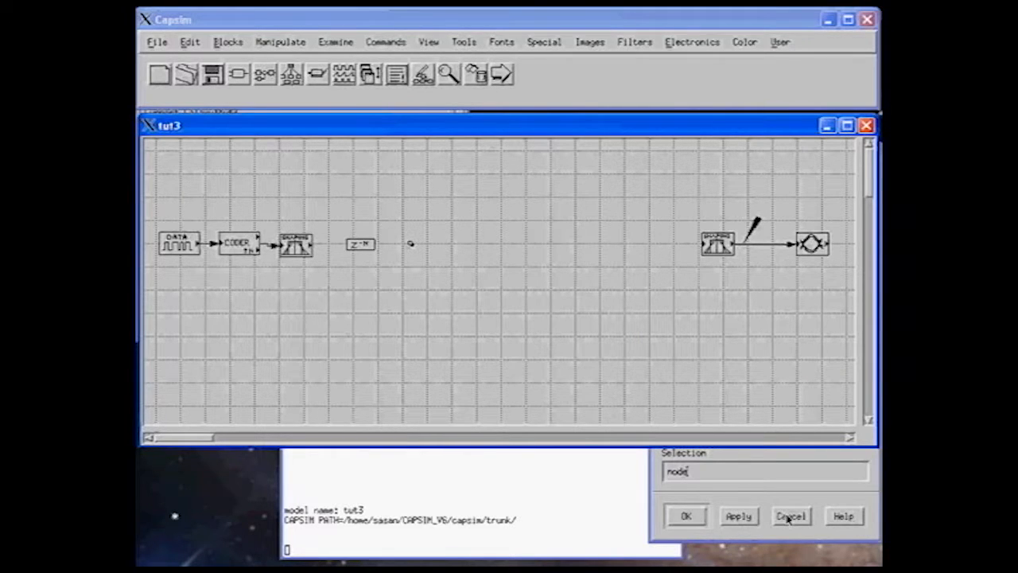
Add a gain block above and to the right of the node
left_click(733, 476)
left_click_drag(694, 472, 670, 472)
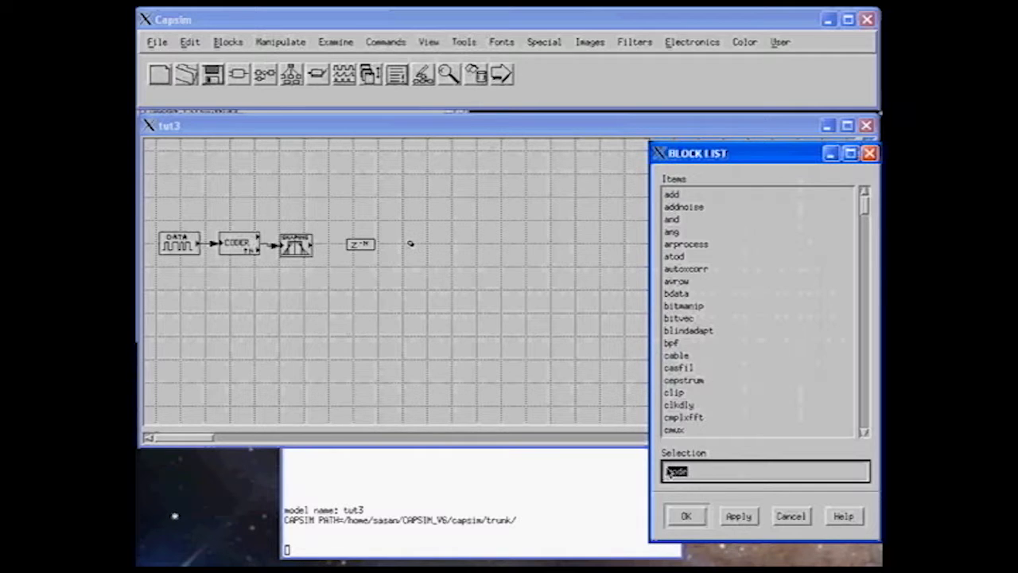
key("BackSpace")
left_click(685, 515)
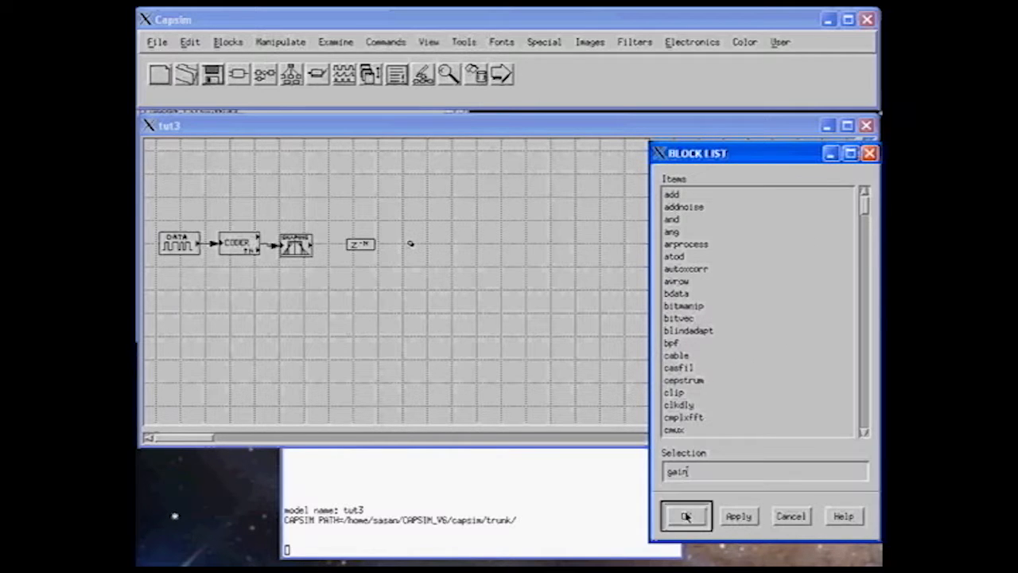
left_click(462, 215)
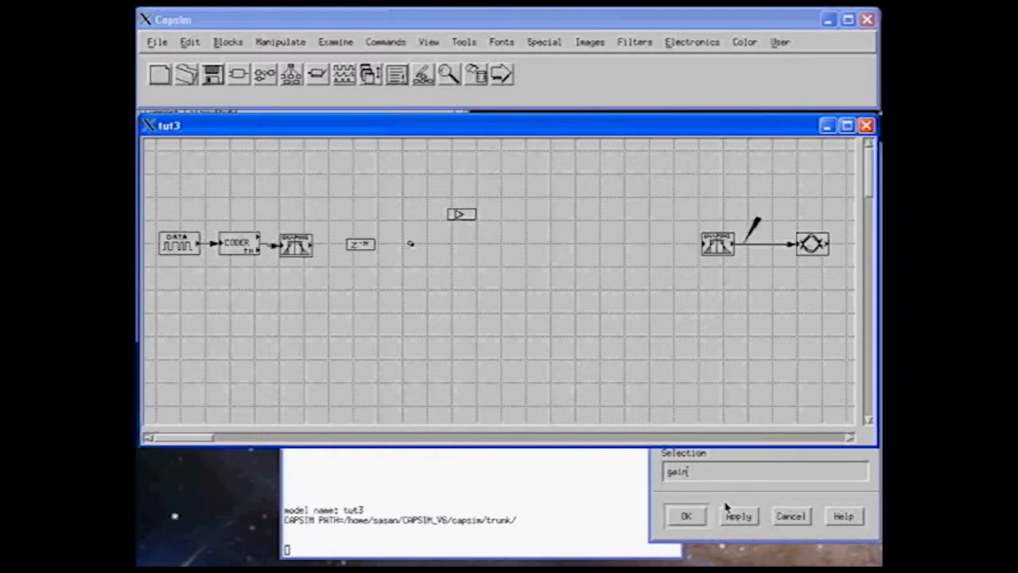
Add a second gain block below the node's level and shift it roughly under the upper gain block
left_click(685, 517)
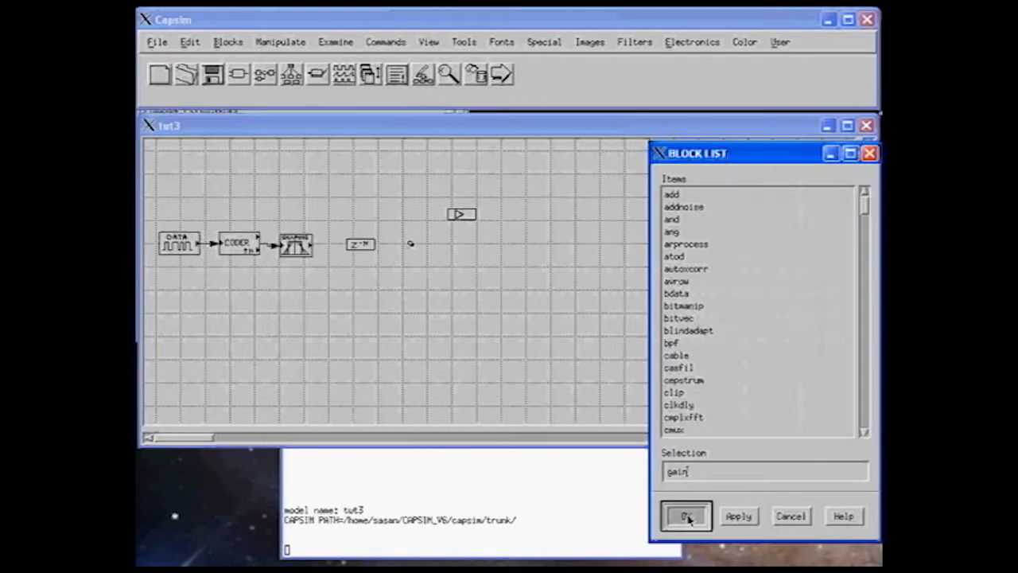
left_click(456, 277)
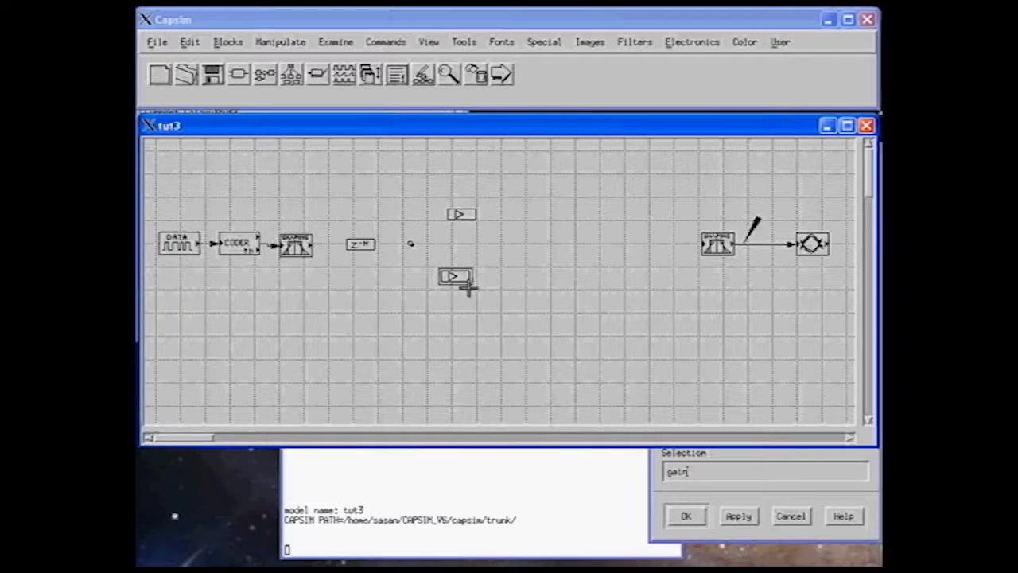
right_click(455, 281)
left_click(486, 338)
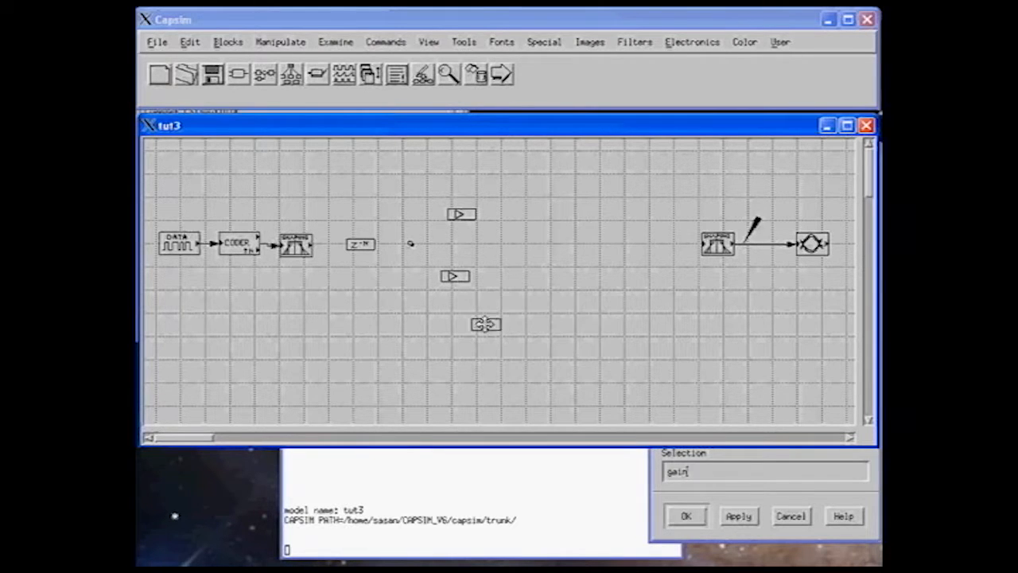
left_click(459, 273)
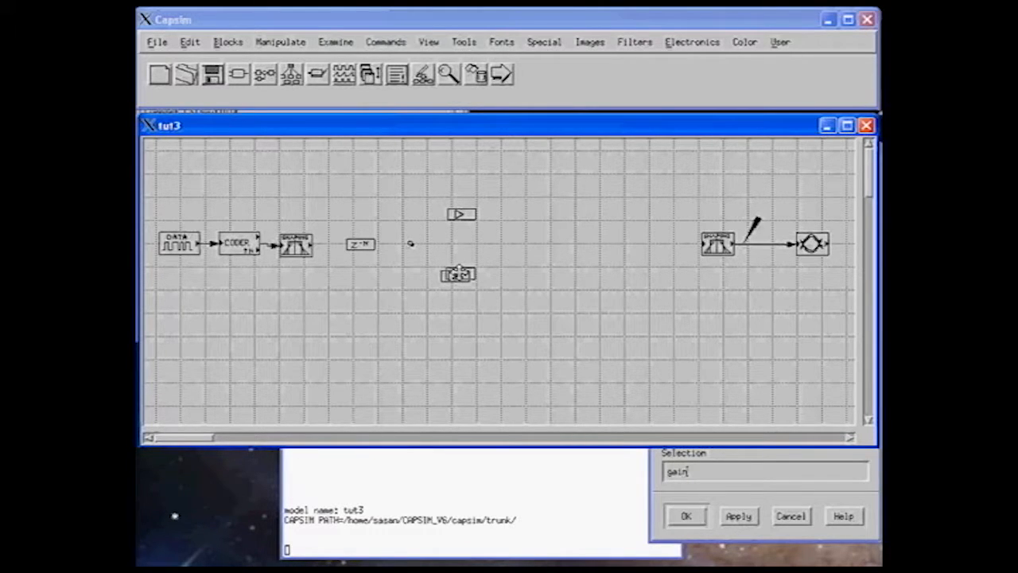
left_click(459, 275)
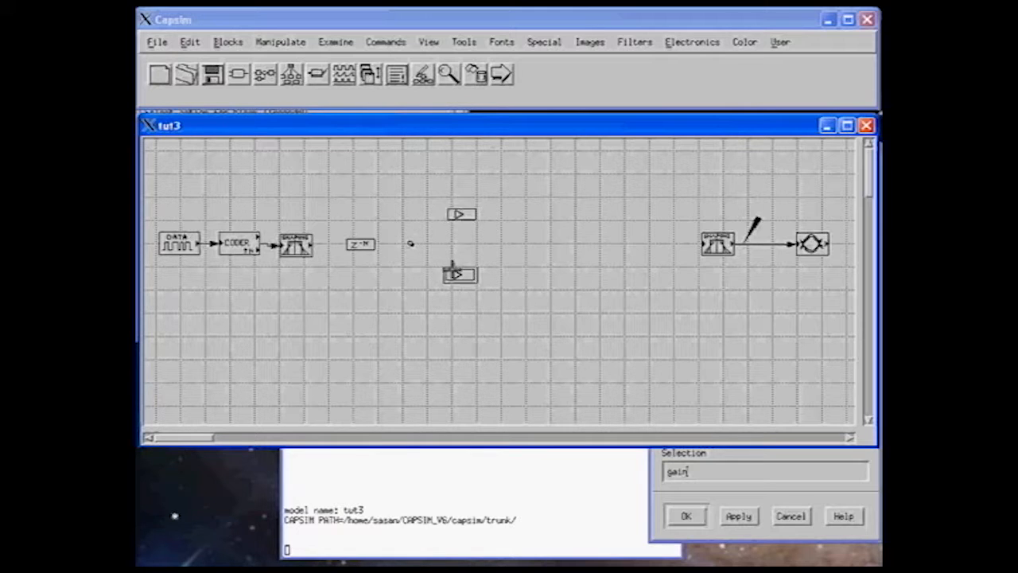
Add a second delay block just right of the lower gain block
left_click_drag(705, 472, 662, 471)
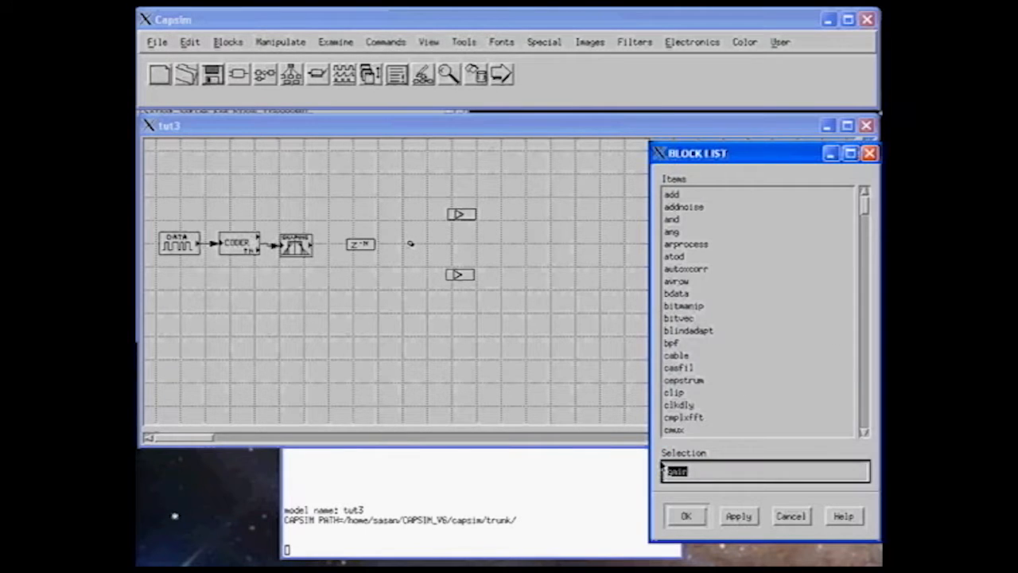
type("del")
left_click(685, 515)
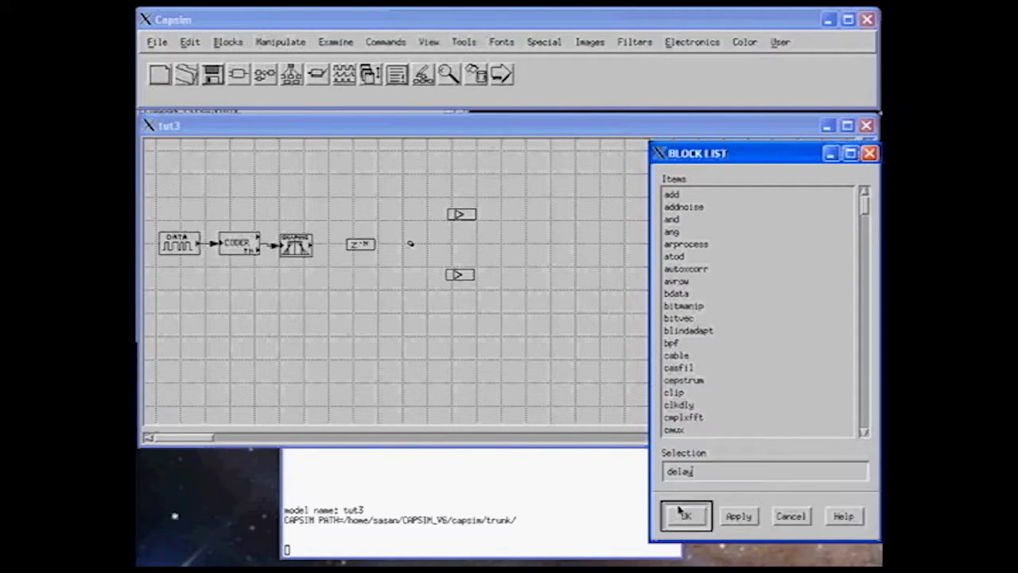
left_click(513, 280)
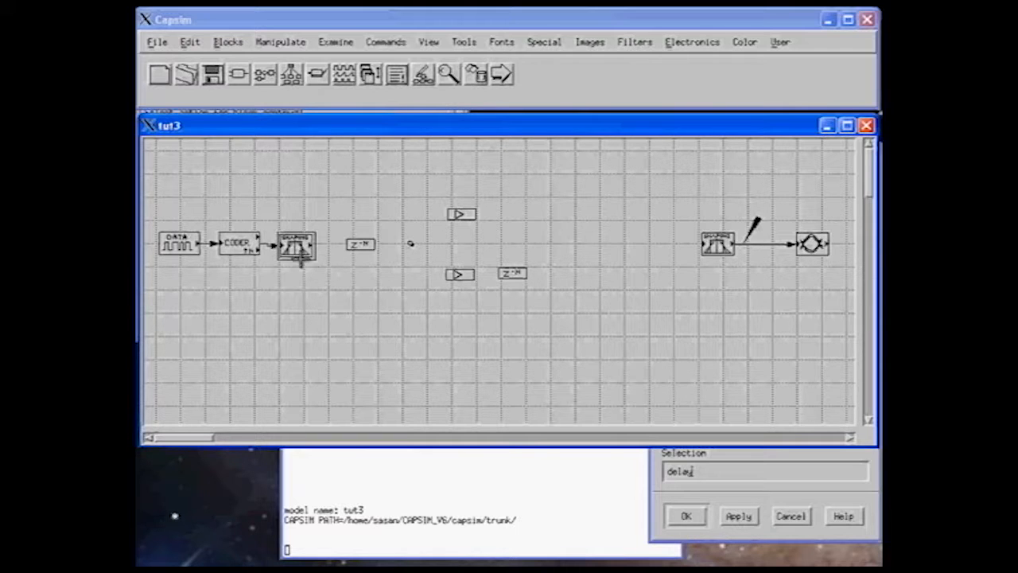
Connect the first shaping filter's output to the first delay block and that delay's output to the node
right_click(290, 246)
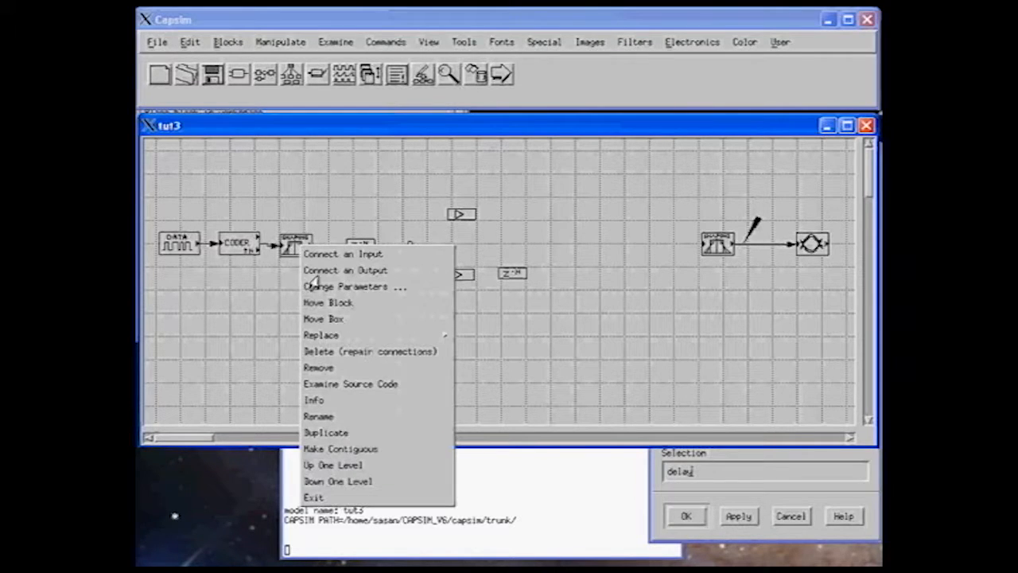
left_click(311, 272)
left_click(360, 245)
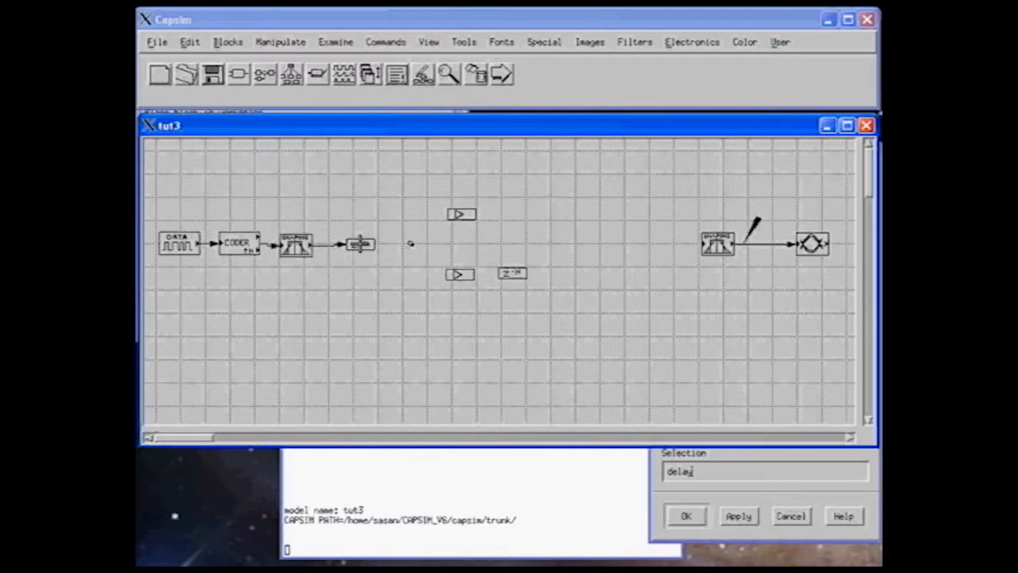
right_click(361, 245)
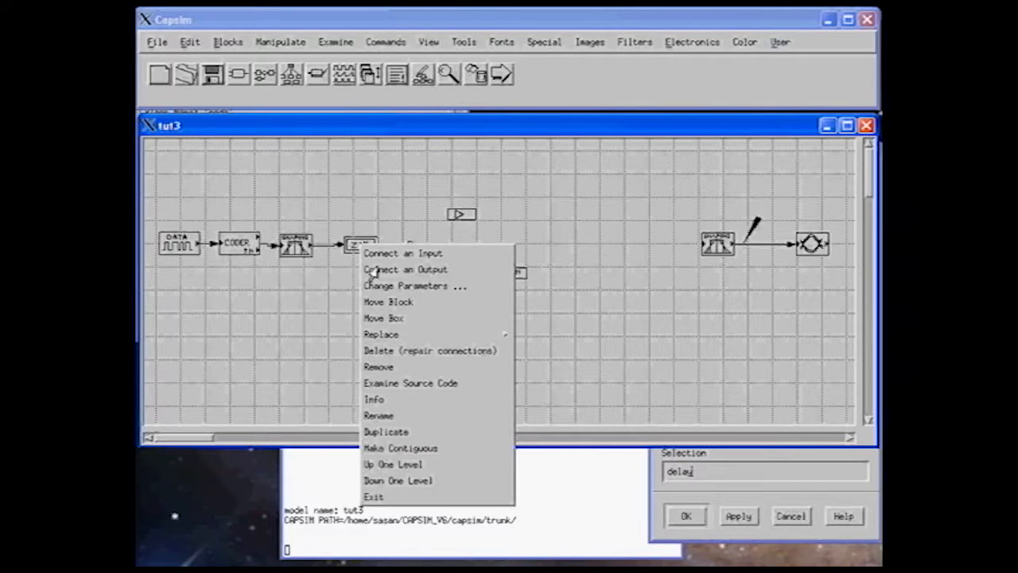
left_click(372, 273)
left_click(412, 246)
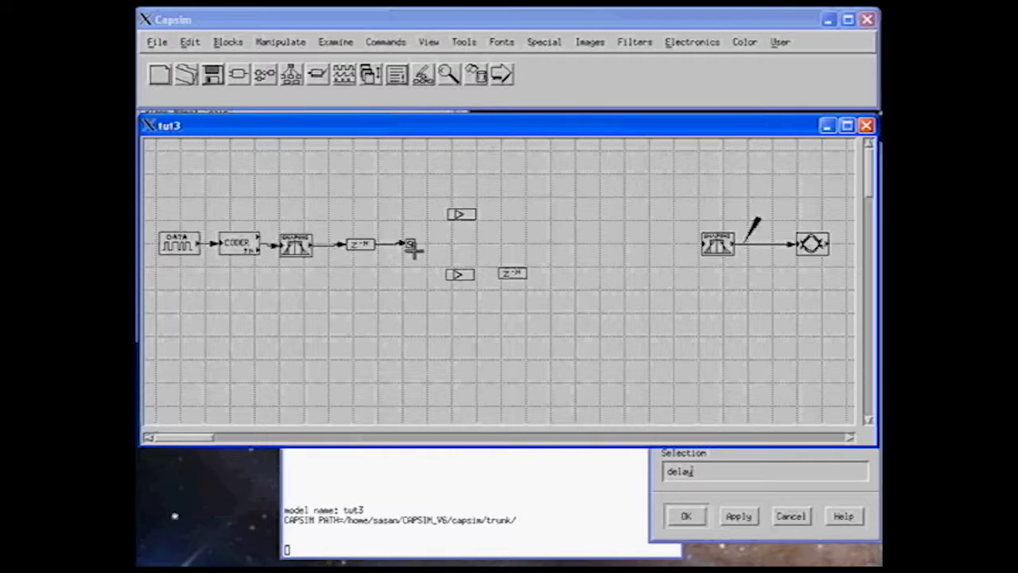
Connect the node's outputs to the upper gain block and the lower gain block
right_click(408, 245)
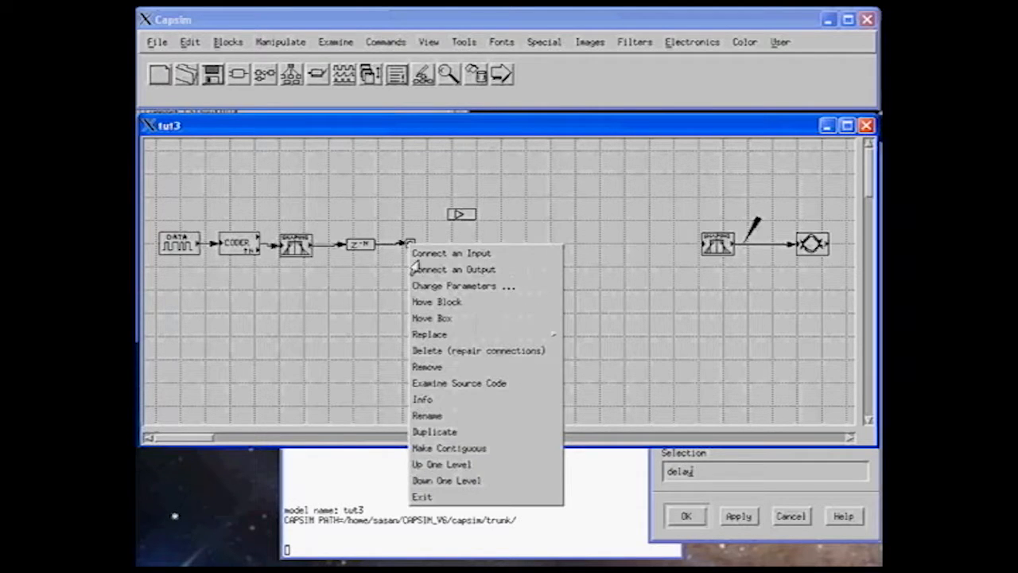
left_click(414, 269)
left_click(456, 216)
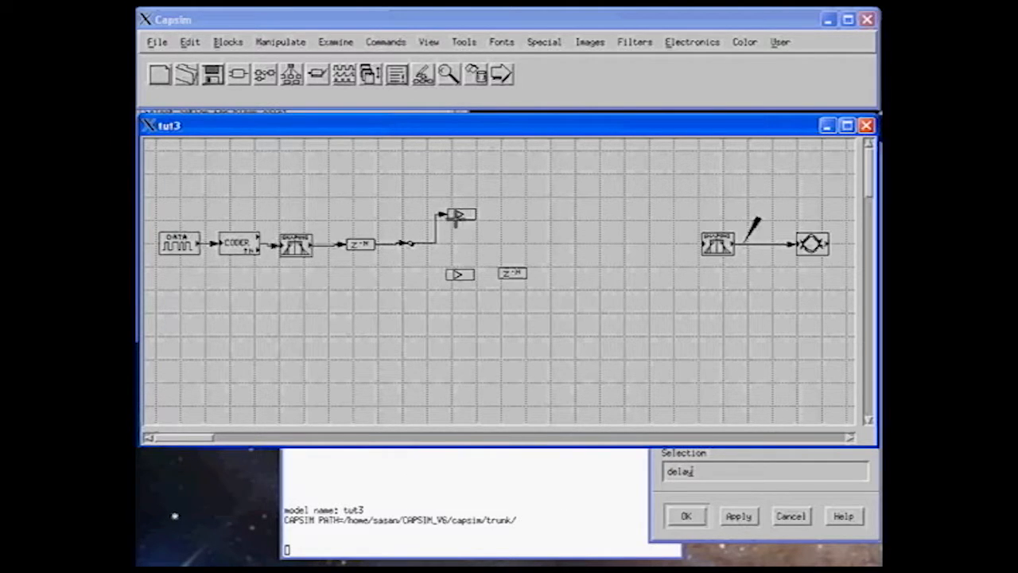
right_click(405, 245)
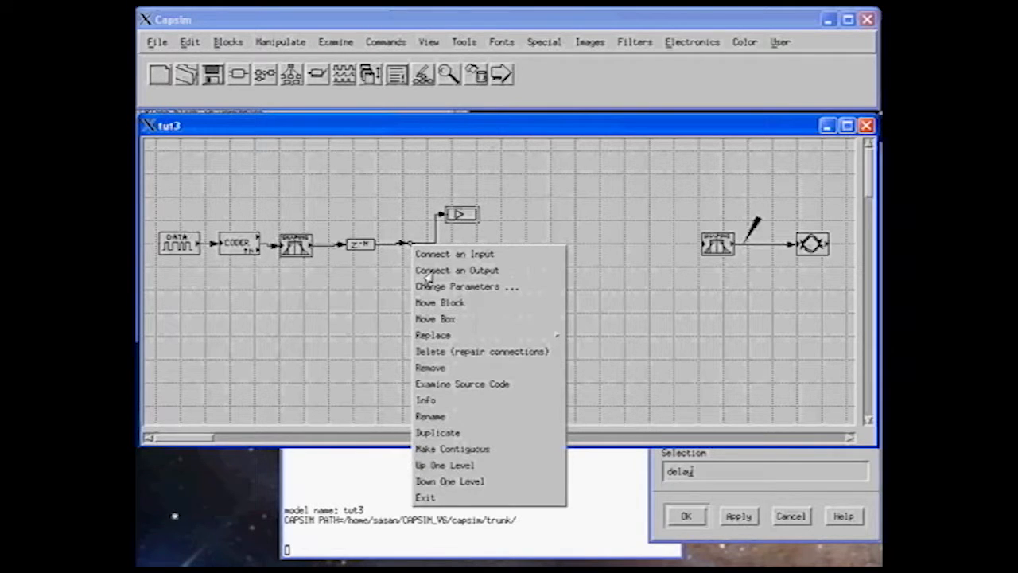
left_click(427, 271)
left_click(457, 276)
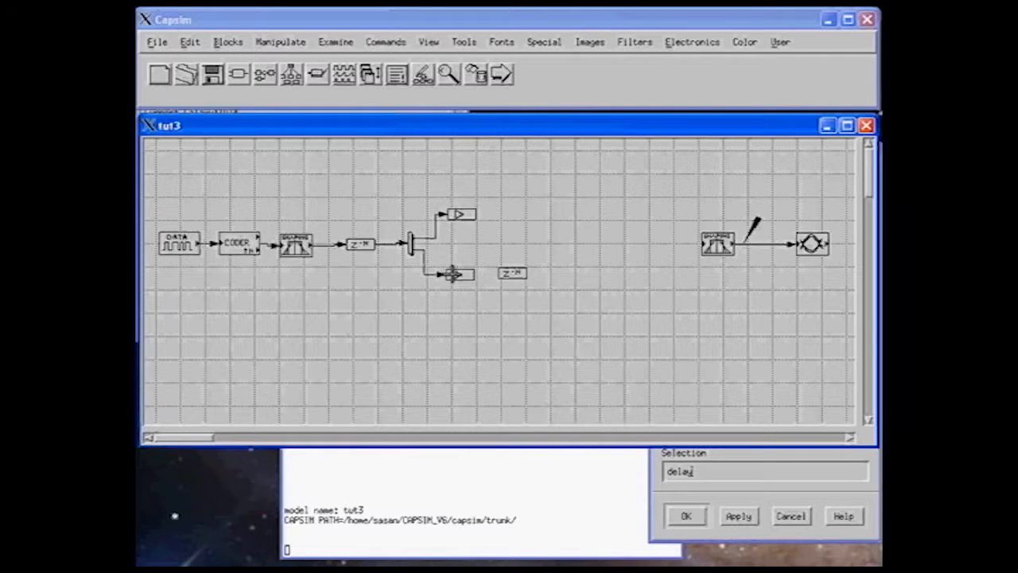
Connect the lower gain block's output to the second delay block
left_click(455, 269)
right_click(454, 274)
left_click(474, 300)
left_click(513, 274)
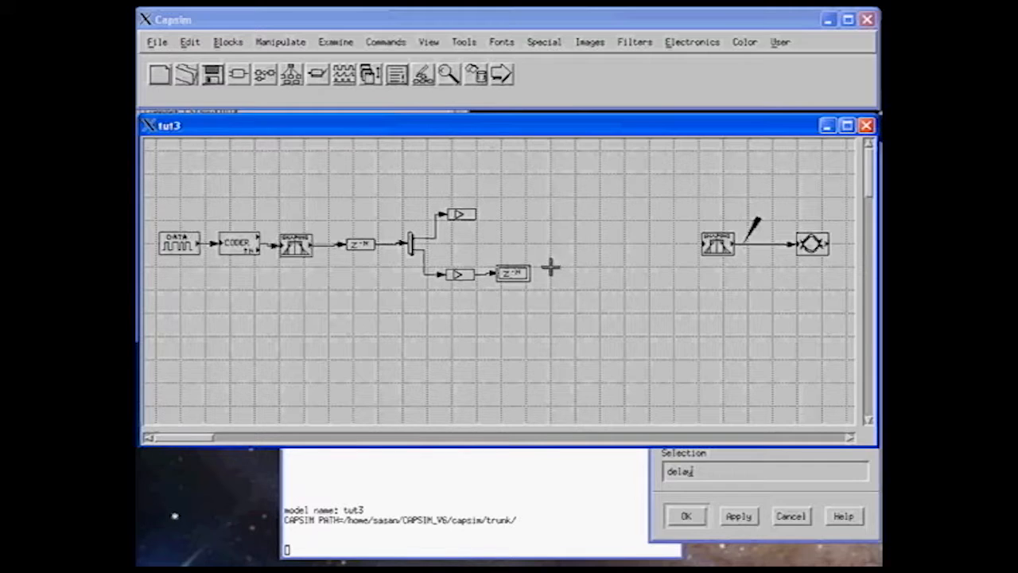
Place an add block to the right of the second delay, level with the node and the second shaping filter
left_click(719, 471)
left_click_drag(697, 474, 670, 475)
type("add")
left_click(686, 515)
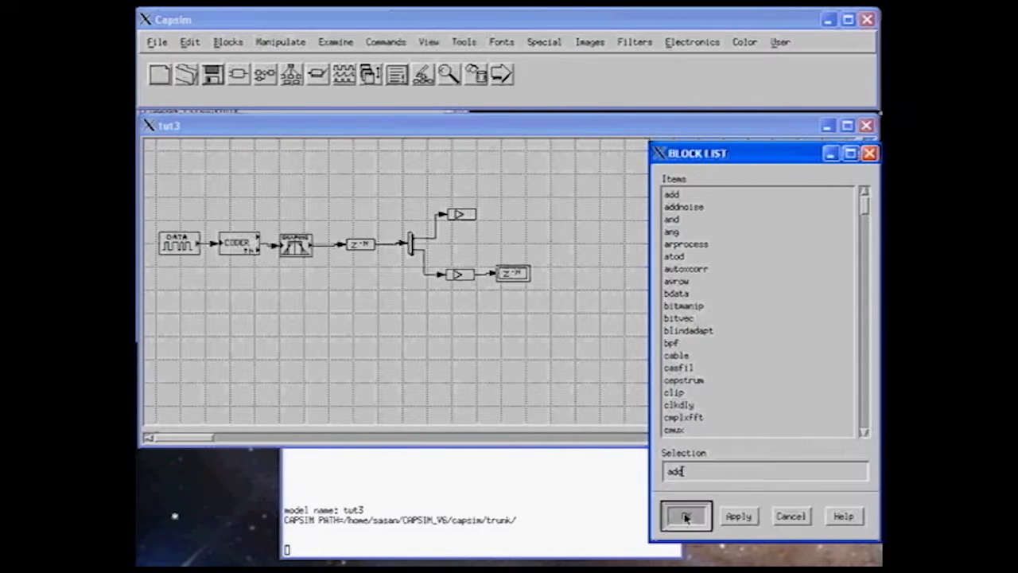
left_click(580, 248)
Connect the outputs of the upper gain block and the second delay block to the adder
left_click(468, 220)
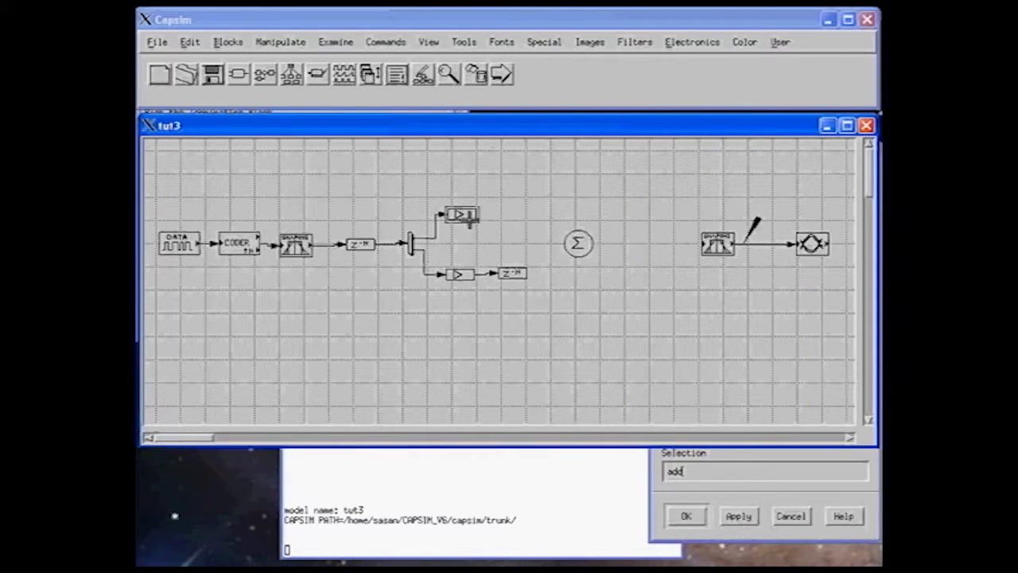
right_click(470, 220)
left_click(489, 240)
left_click(566, 244)
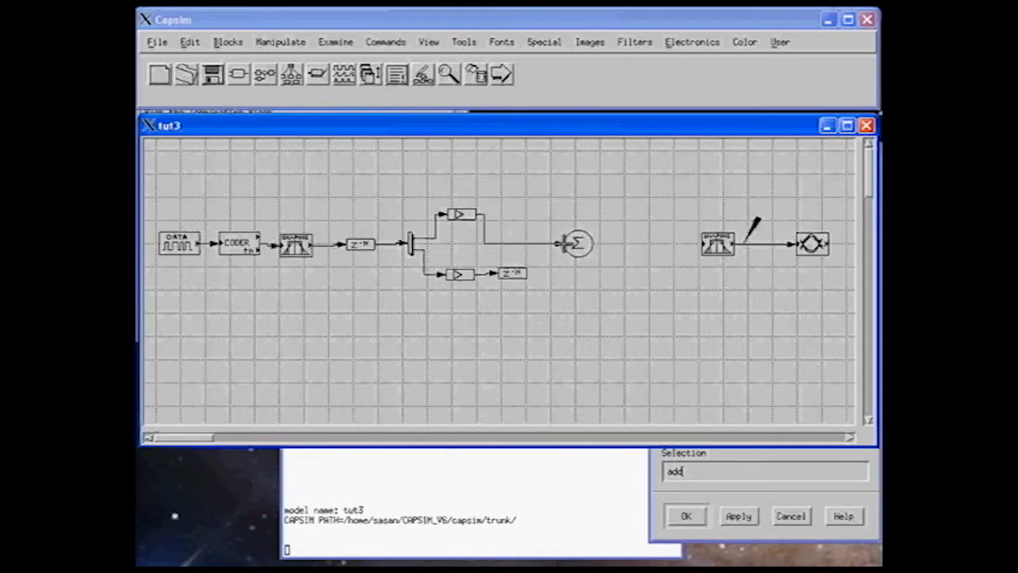
right_click(517, 272)
left_click(529, 299)
left_click(571, 256)
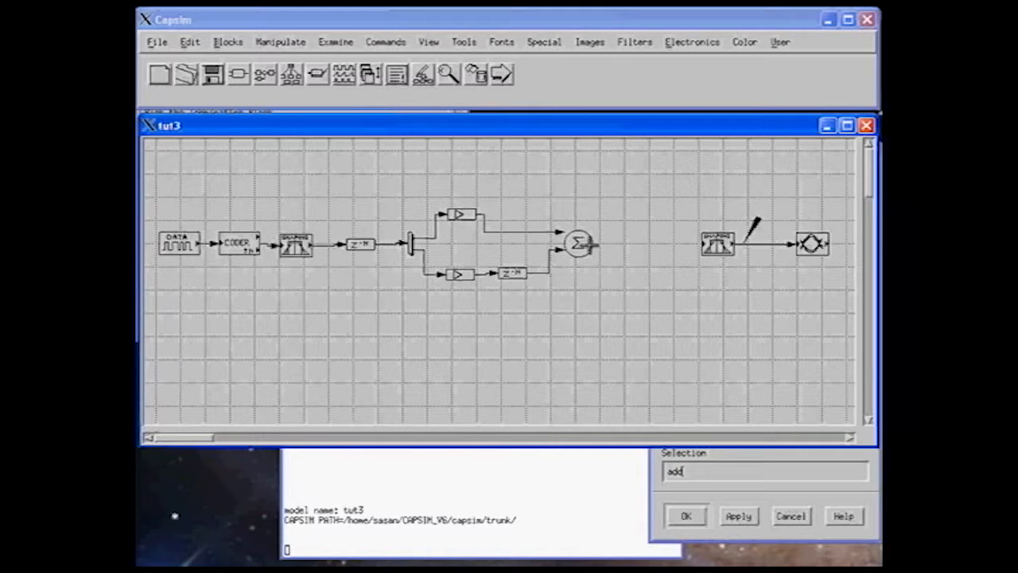
Connect the adder's output to the second shaping filter
right_click(578, 244)
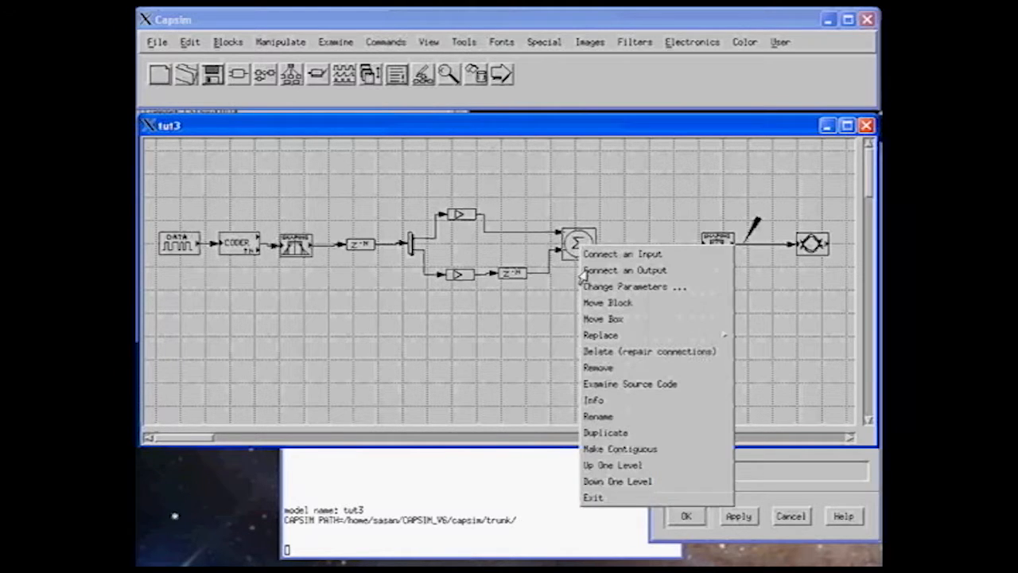
left_click(586, 271)
left_click(705, 243)
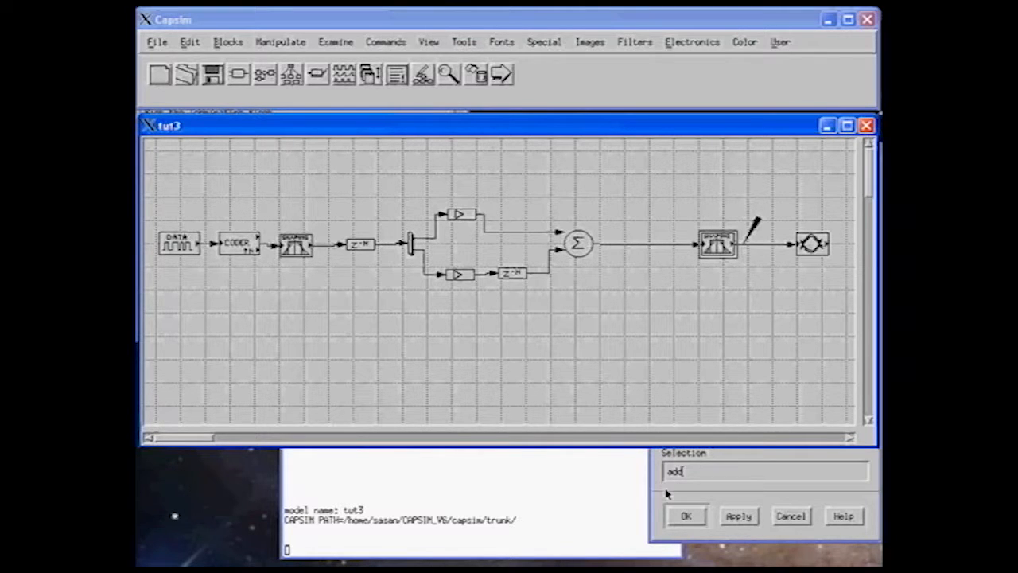
Dismiss the block list and save the topology as tut4
left_click(790, 518)
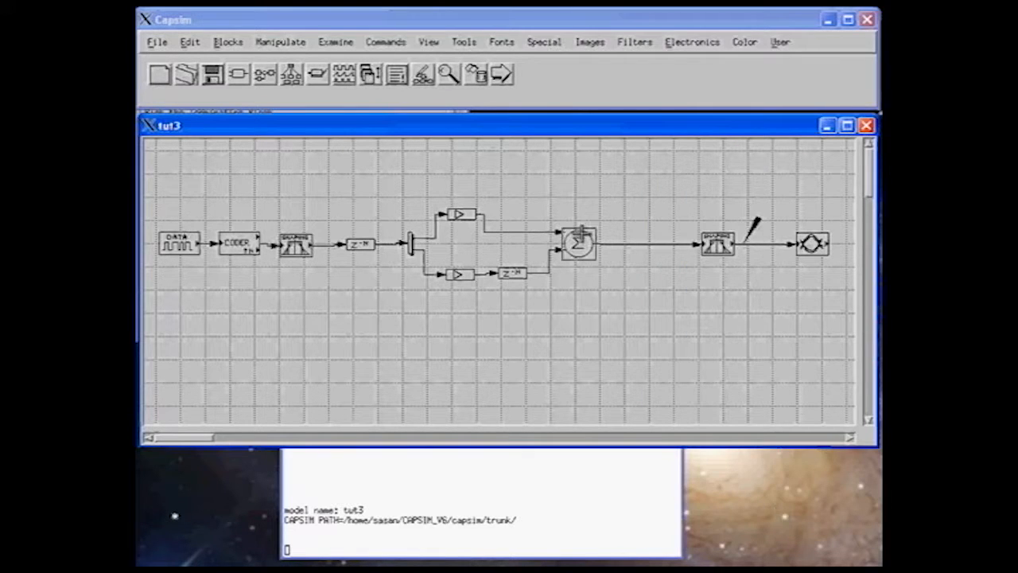
left_click(296, 245)
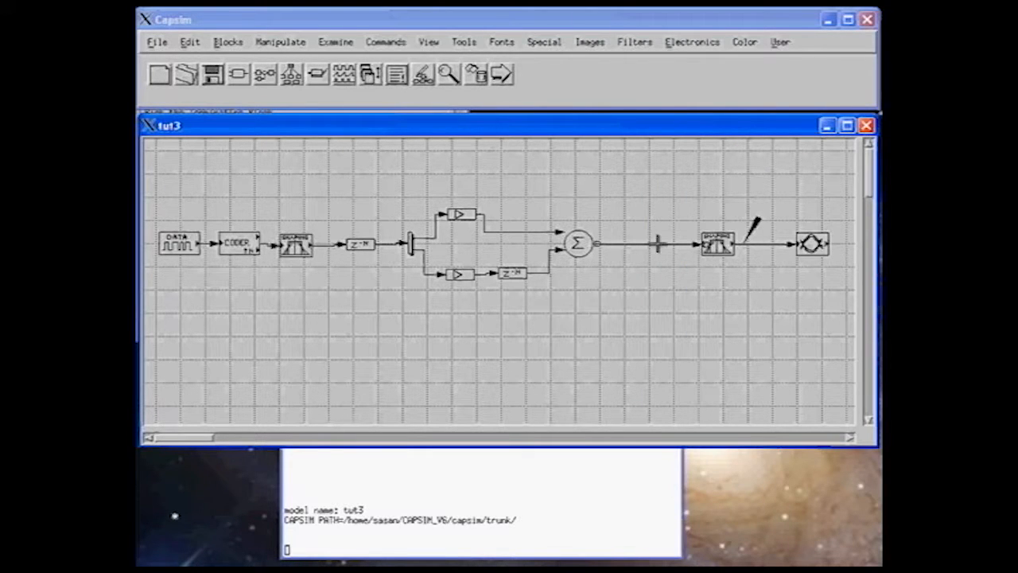
left_click(211, 75)
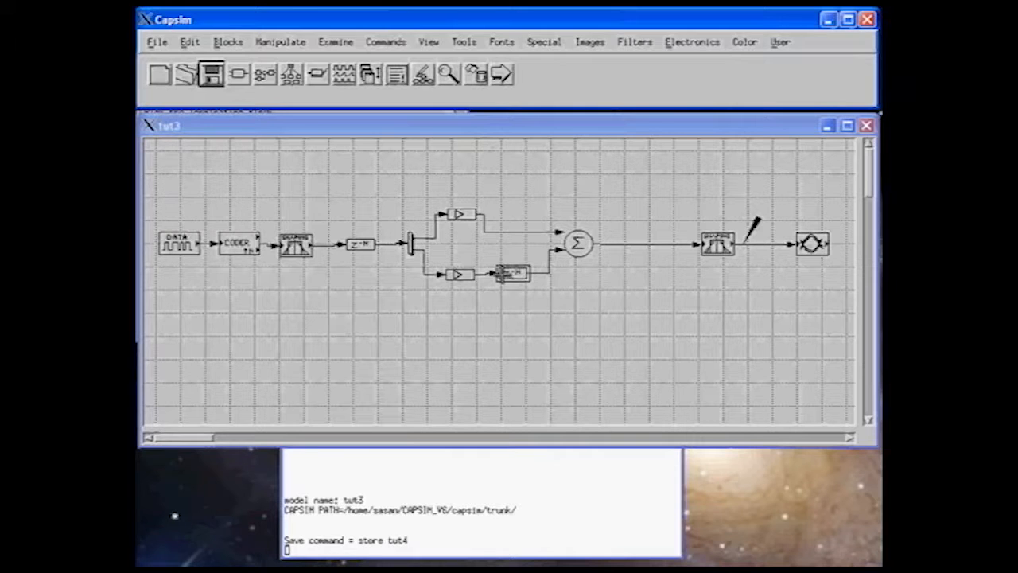
Check the upper gain block's gain factor without changing it
right_click(460, 215)
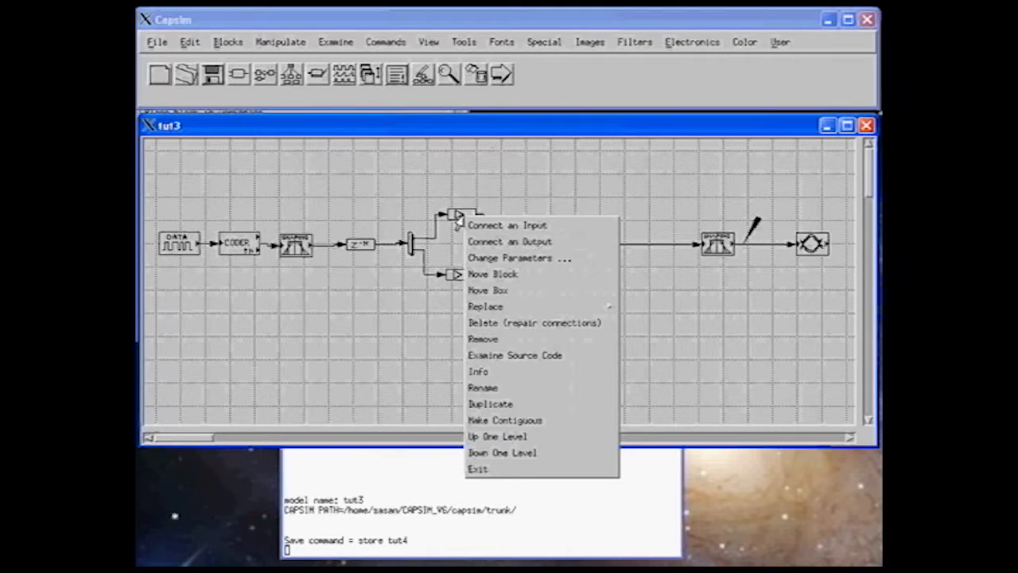
left_click(477, 258)
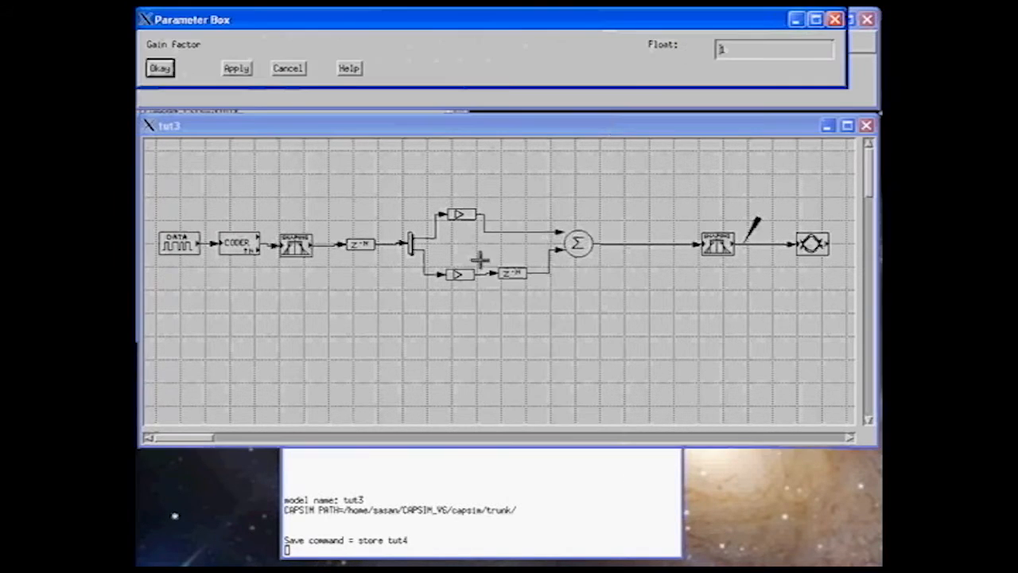
left_click(289, 70)
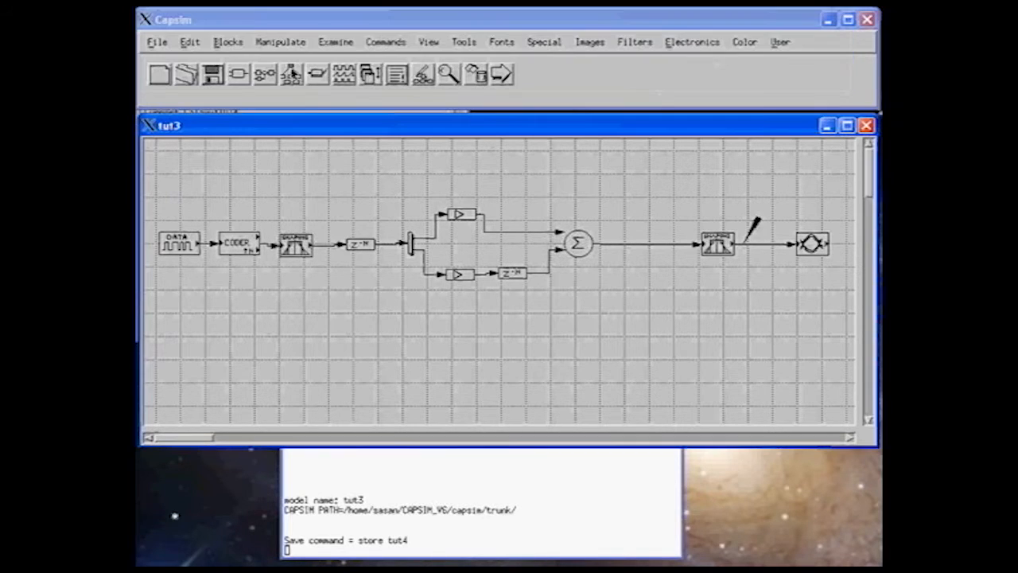
Set the lower gain block's gain factor to 0
right_click(459, 278)
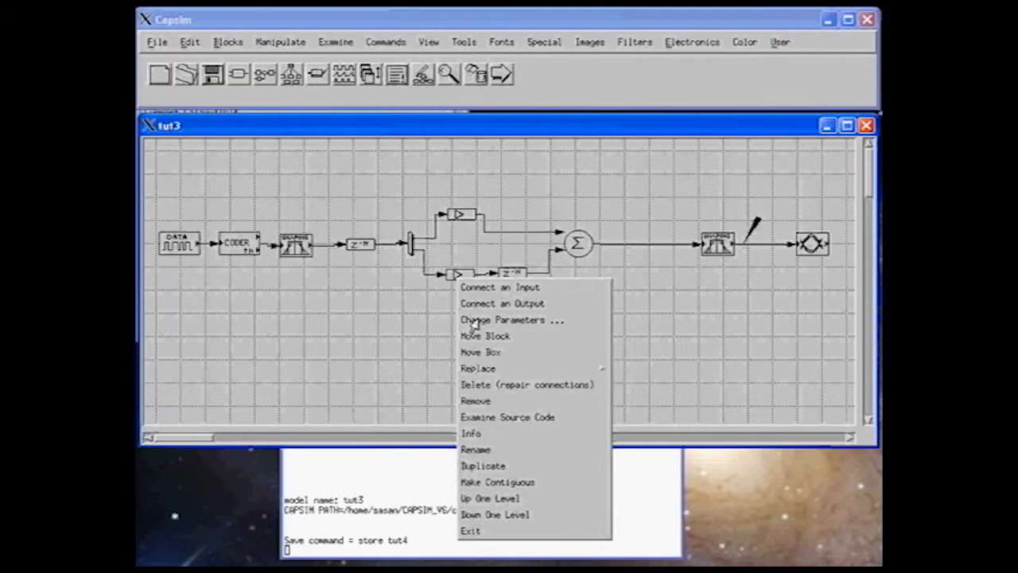
left_click(473, 319)
left_click(722, 50)
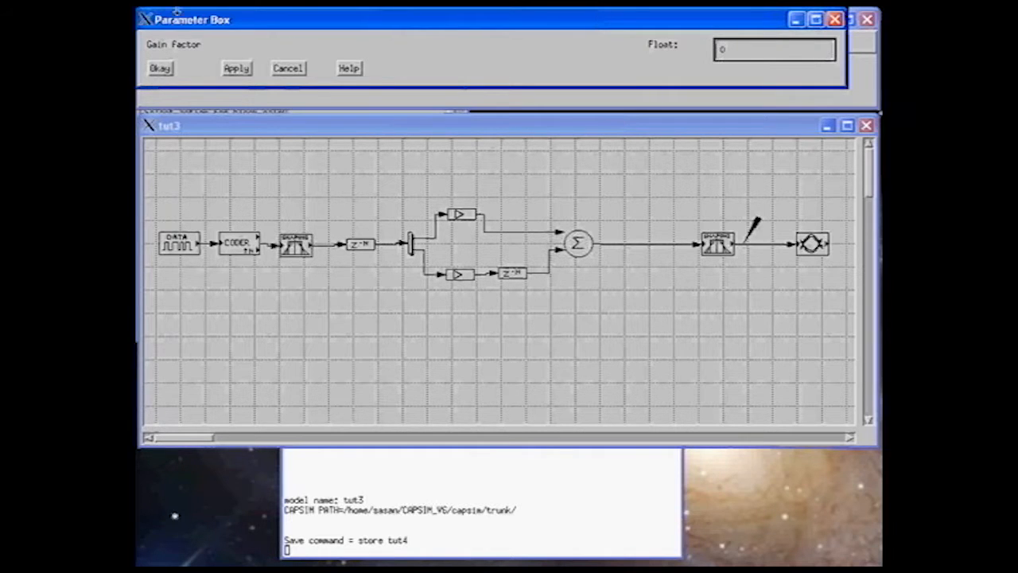
left_click(160, 68)
Check the first delay block's number of samples to delay without changing it
right_click(355, 247)
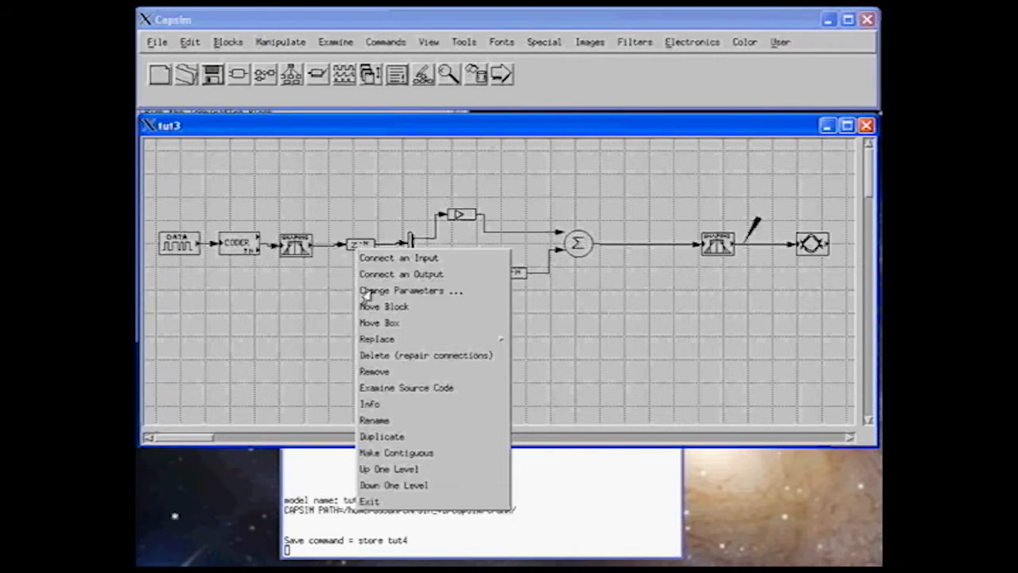
left_click(367, 293)
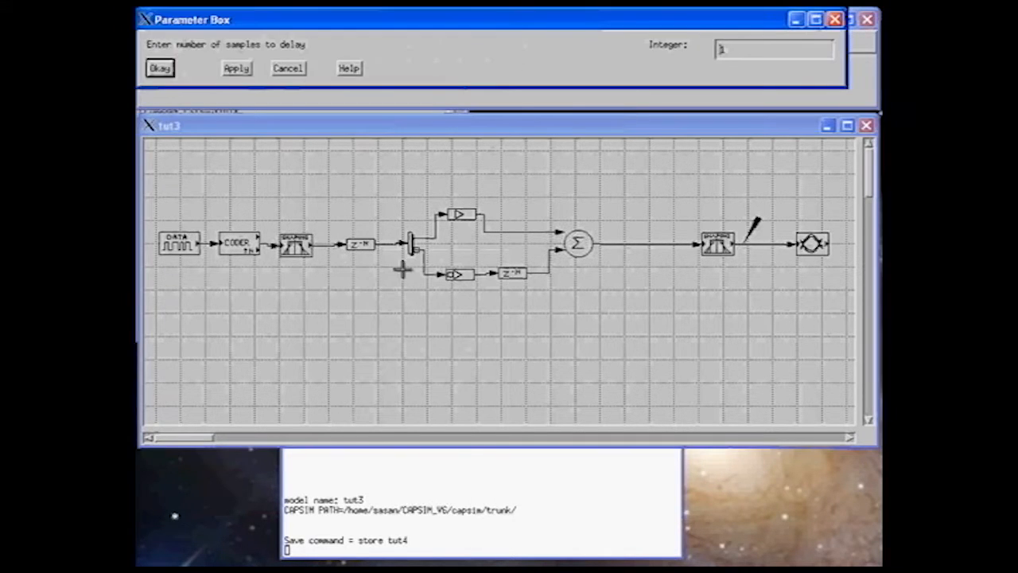
left_click(288, 69)
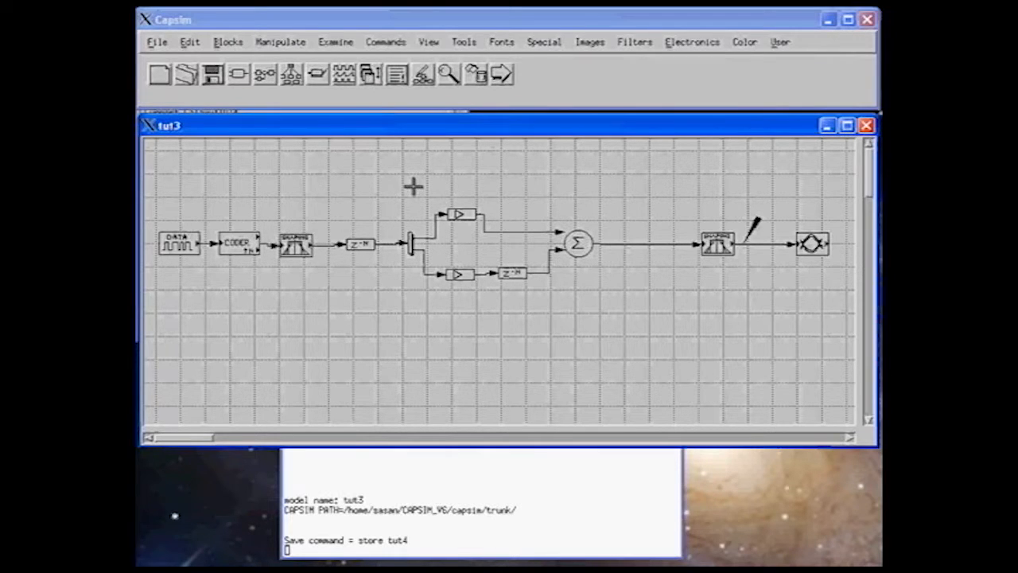
Run the simulation to plot the eye diagram and return to the topology
left_click(505, 78)
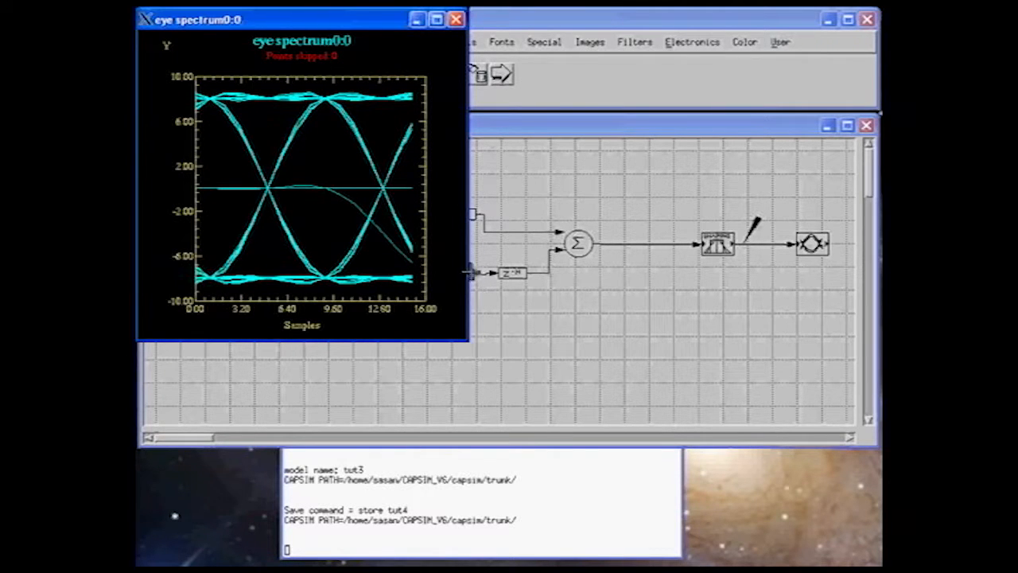
left_click(508, 143)
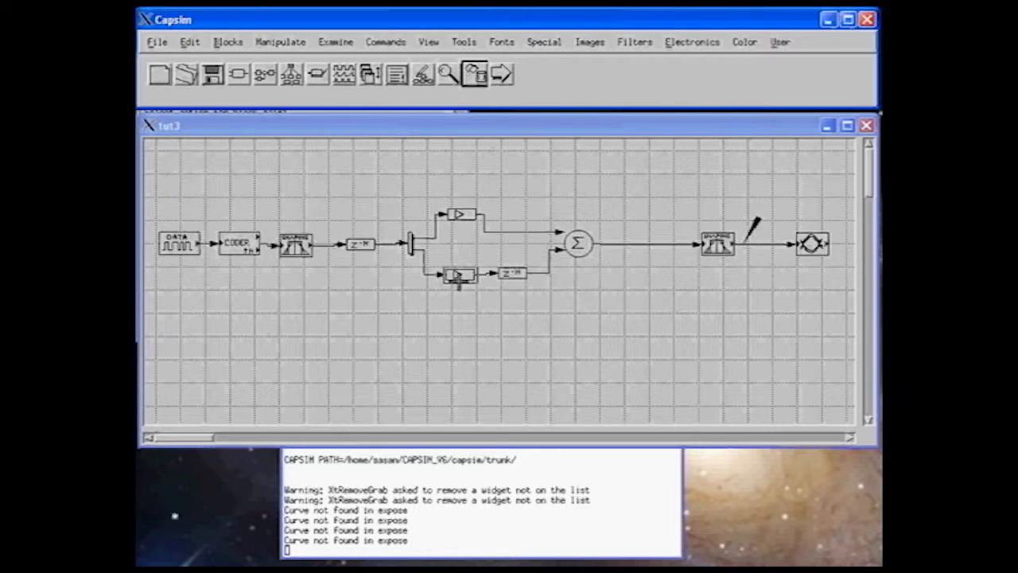
Check the gain factors of the upper and lower gain blocks without changing them
right_click(462, 216)
left_click(481, 256)
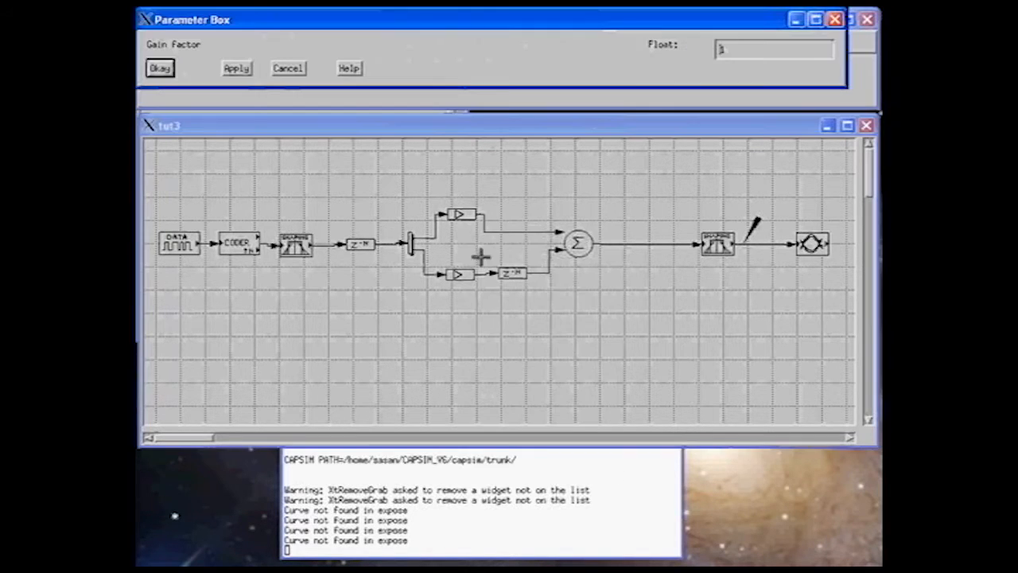
left_click(288, 70)
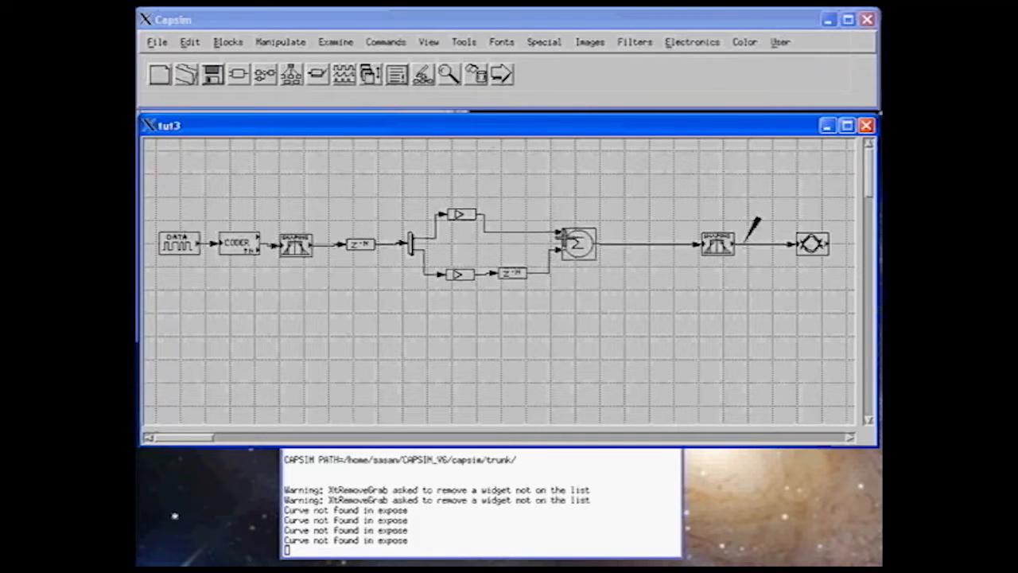
right_click(460, 275)
left_click(480, 318)
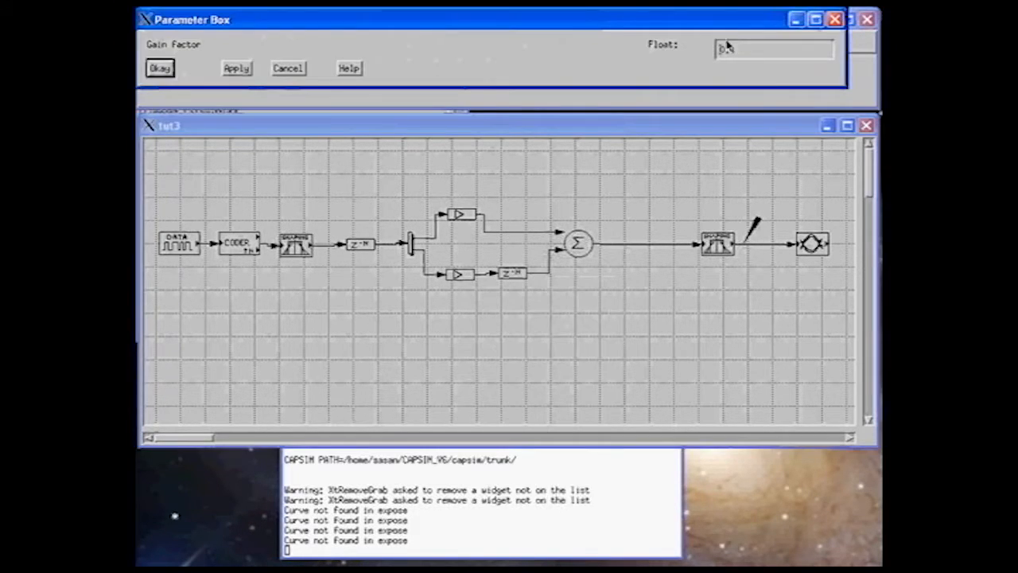
left_click(301, 69)
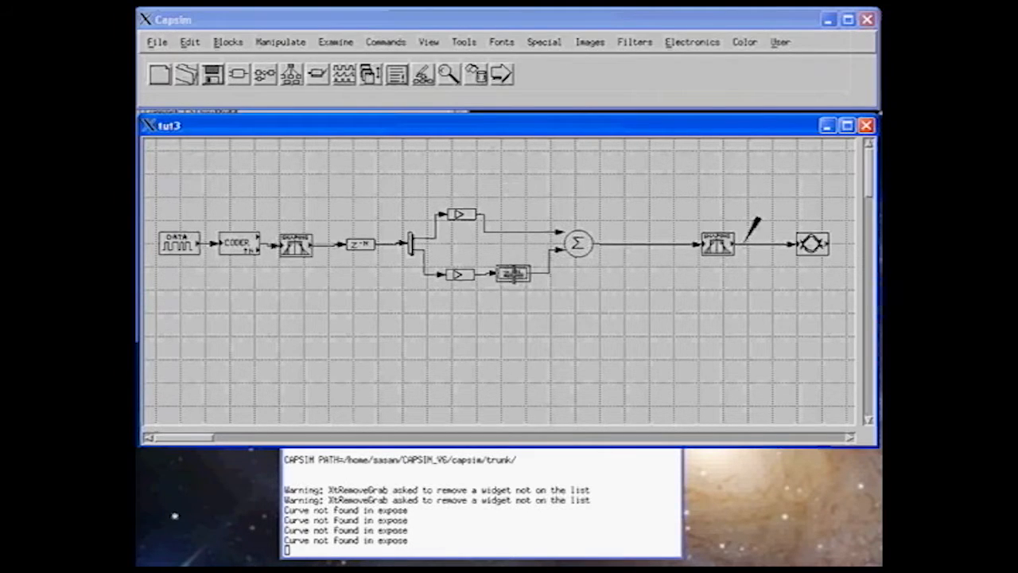
Set the second delay block's number of samples to delay to 4
right_click(513, 273)
left_click(526, 317)
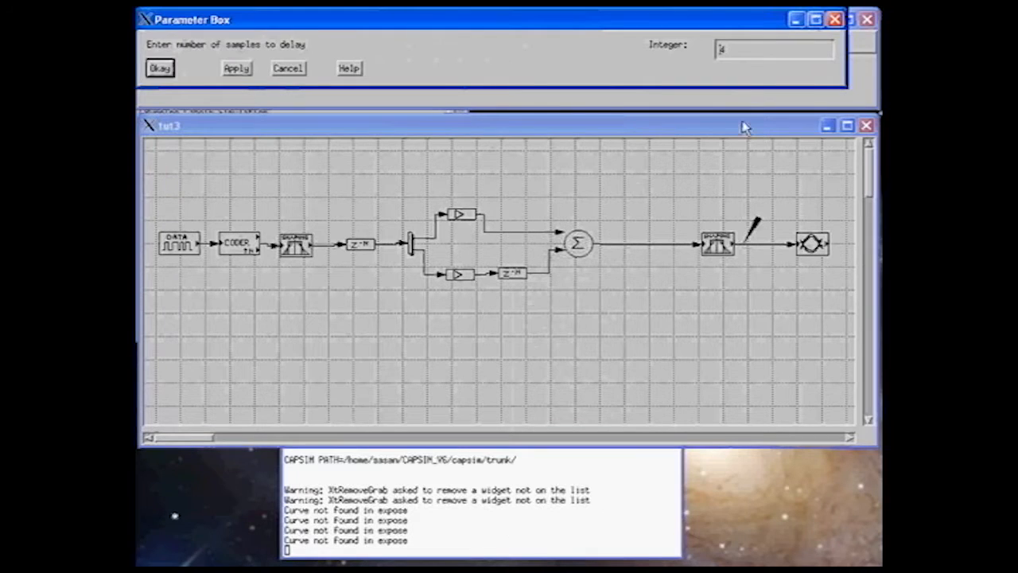
left_click(724, 51)
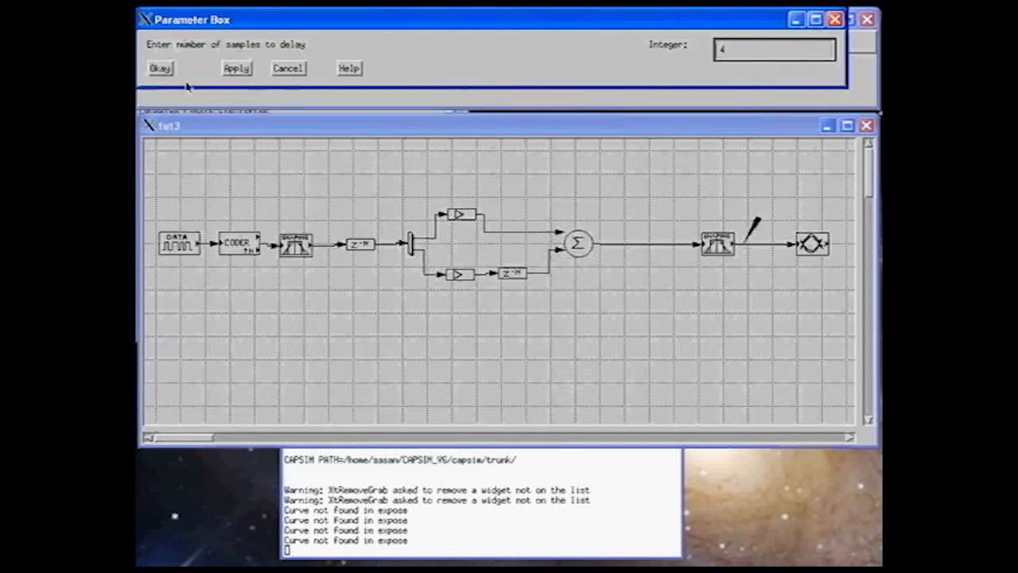
left_click(160, 68)
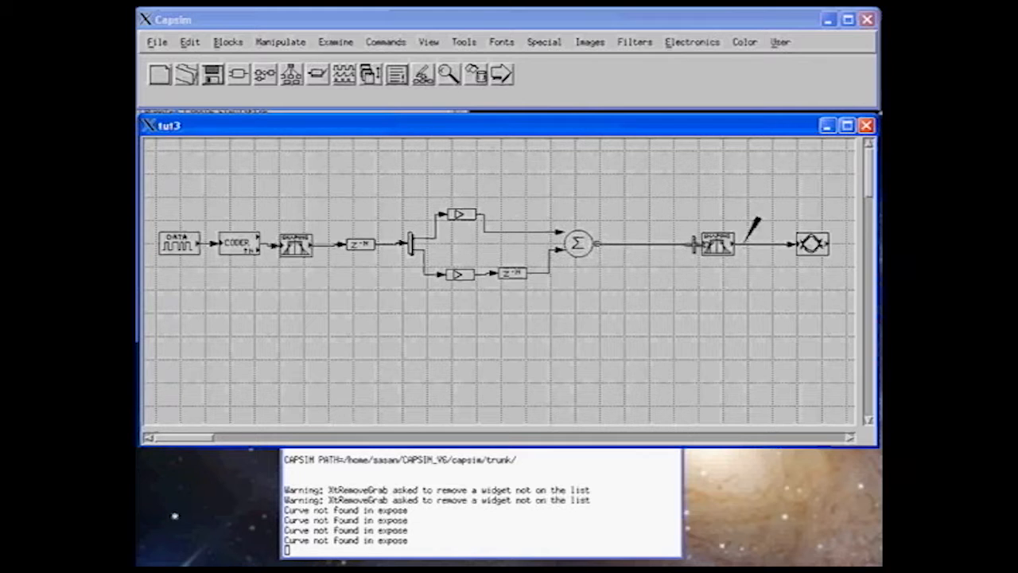
Run the simulation, keep only the eye diagram open below the other plots' position, and return to the topology
left_click(510, 78)
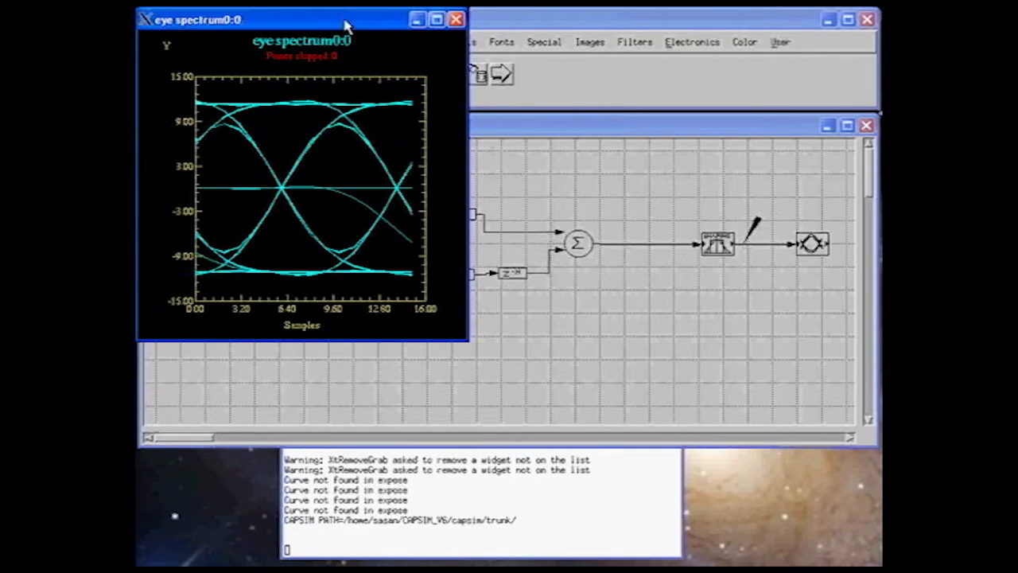
left_click_drag(347, 27, 341, 242)
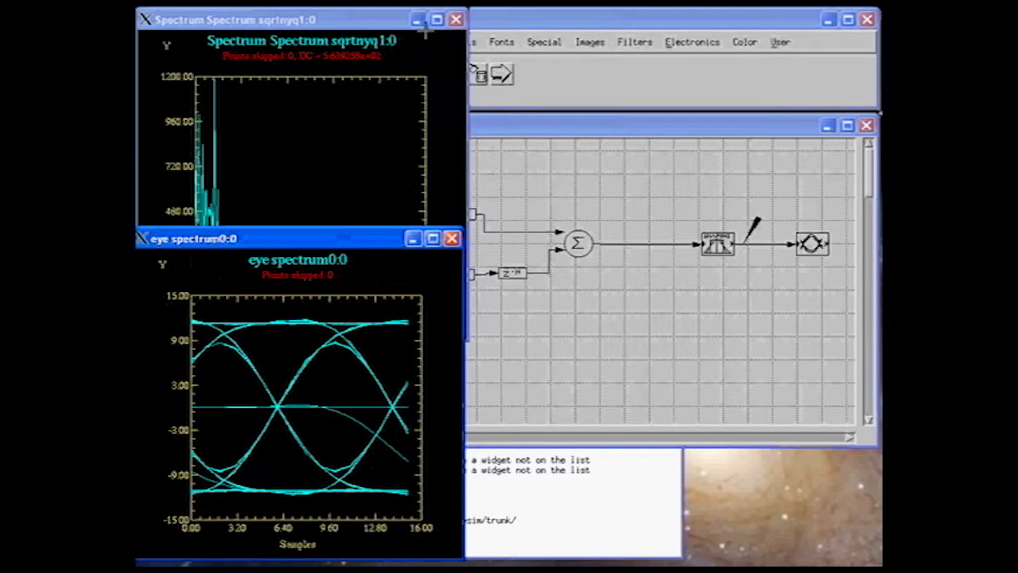
left_click(456, 19)
left_click(456, 19)
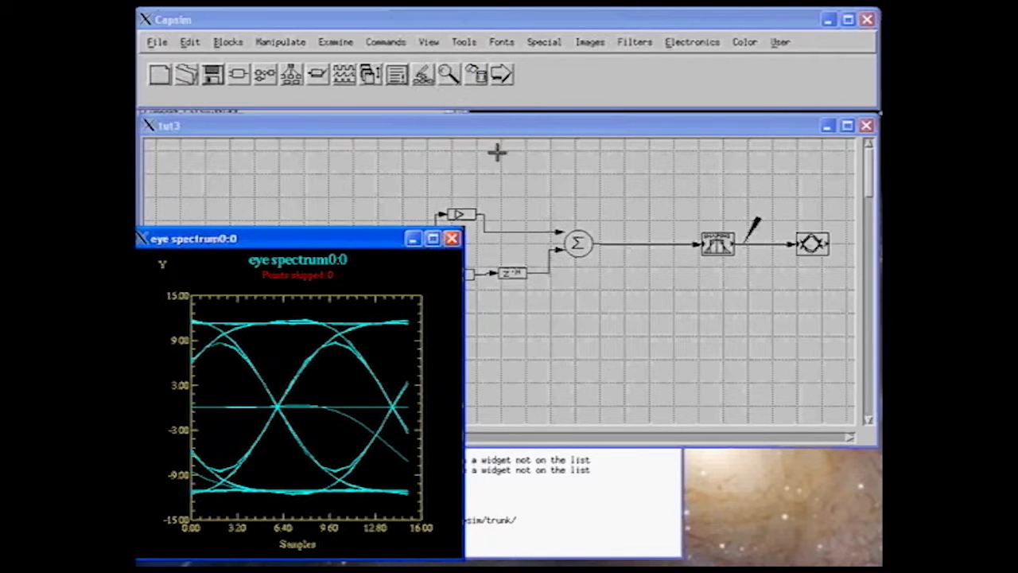
left_click(526, 131)
Set the lower gain block's gain factor to 0
right_click(461, 275)
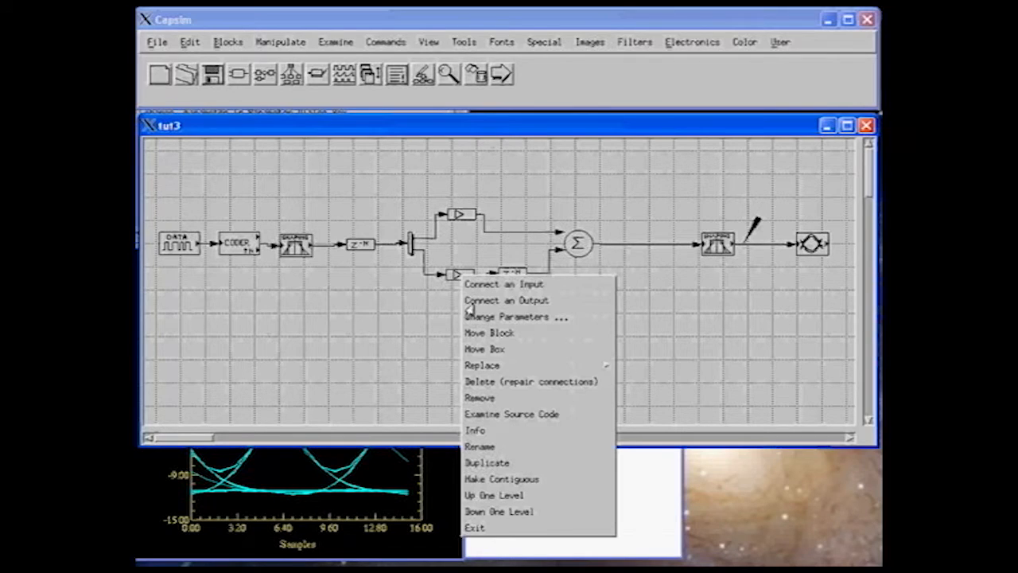
left_click(472, 318)
left_click(729, 52)
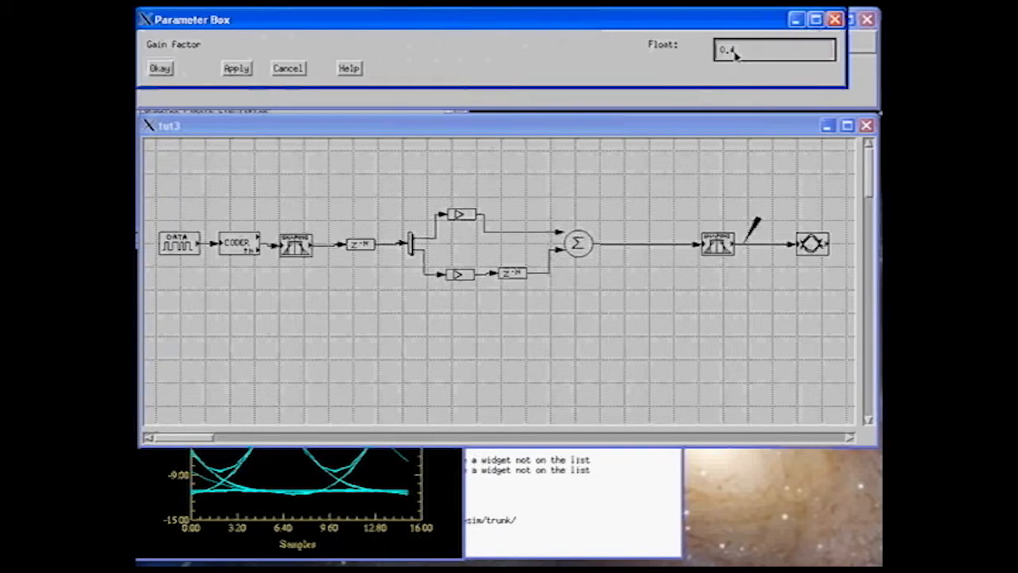
left_click_drag(730, 52, 711, 48)
left_click(160, 68)
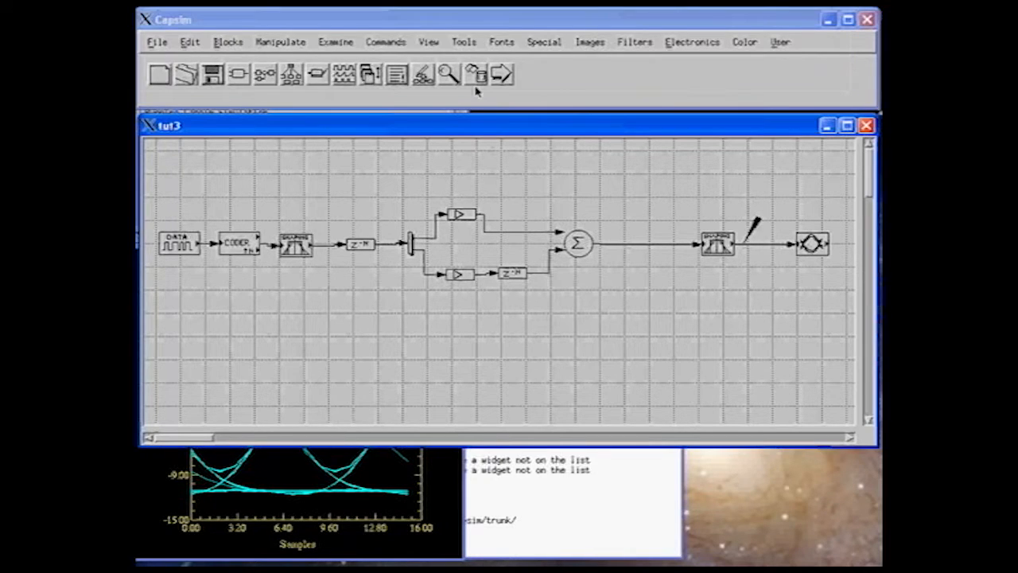
Simulate with the lower path disabled, then compare its eye diagram side by side with the previous one, closing the spectrum plots
left_click(509, 75)
left_click_drag(353, 26, 672, 245)
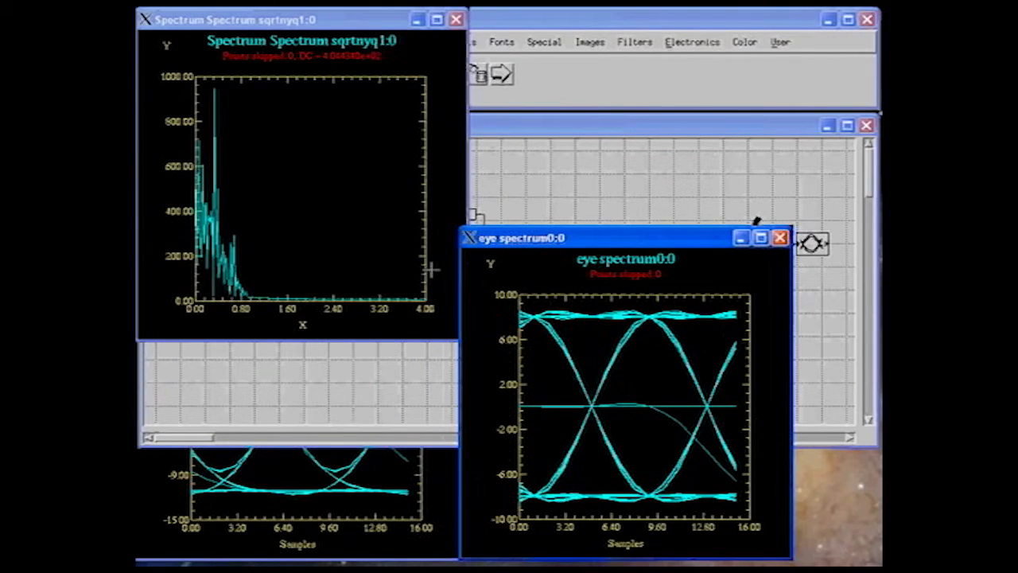
left_click(456, 19)
left_click(456, 19)
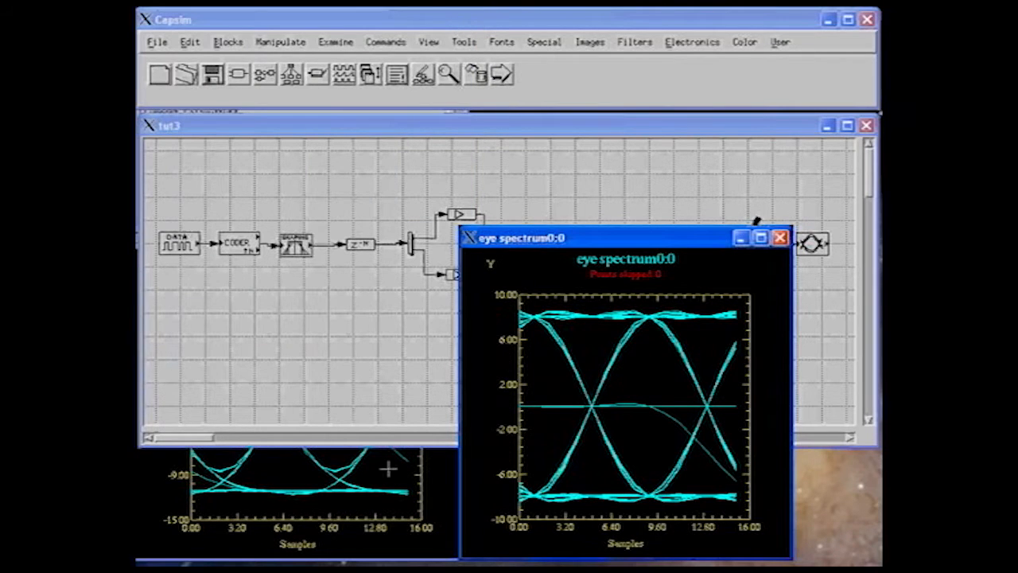
left_click(415, 538)
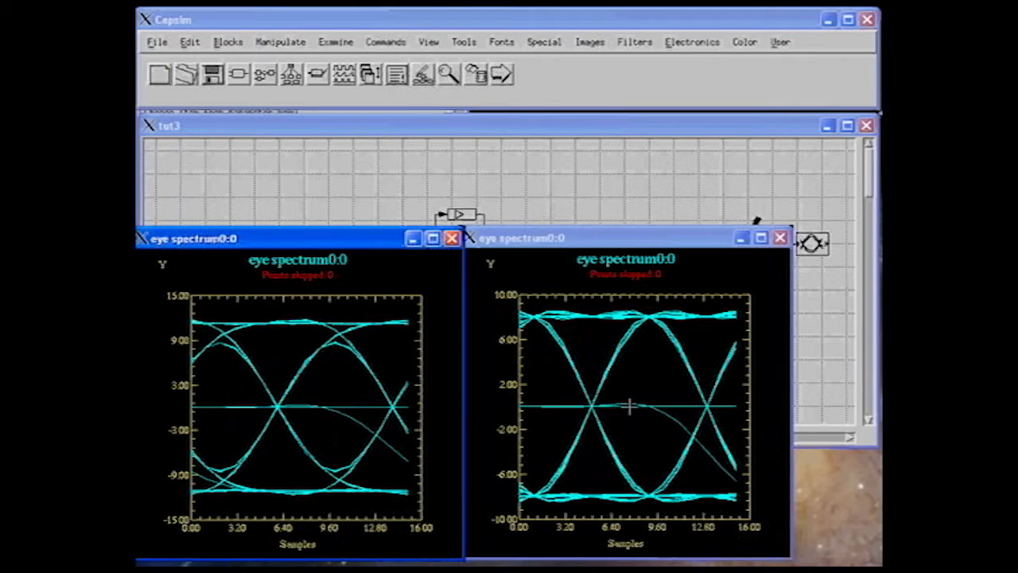
left_click(586, 200)
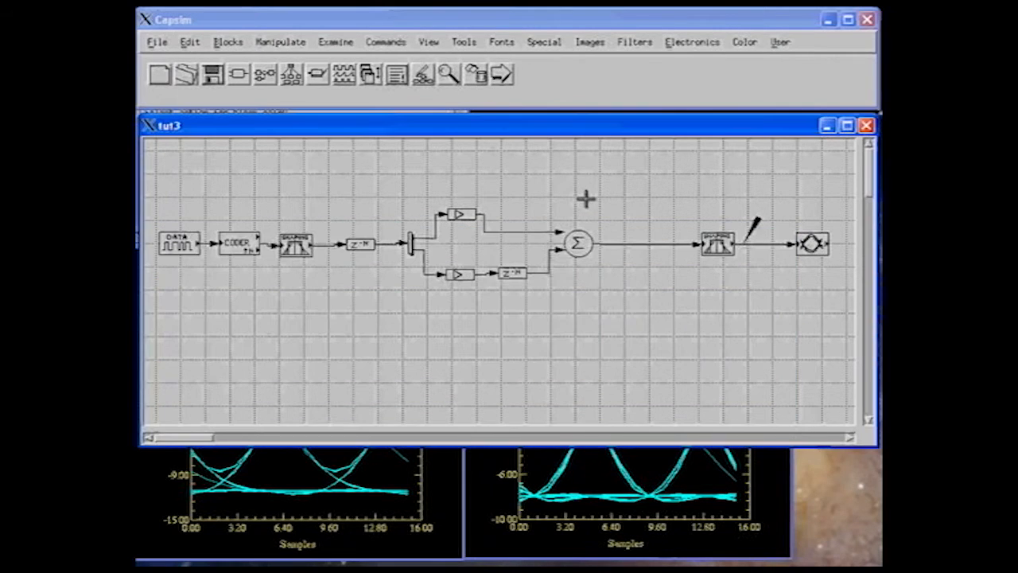
Restore the lower gain block's gain factor to 0.4 and rerun the simulation
right_click(451, 277)
left_click(476, 315)
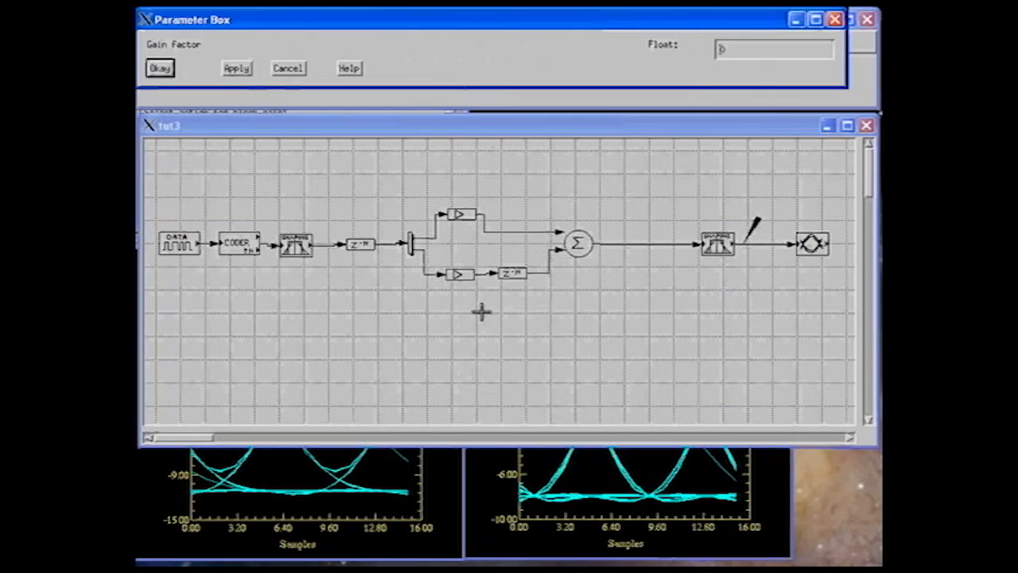
left_click(723, 50)
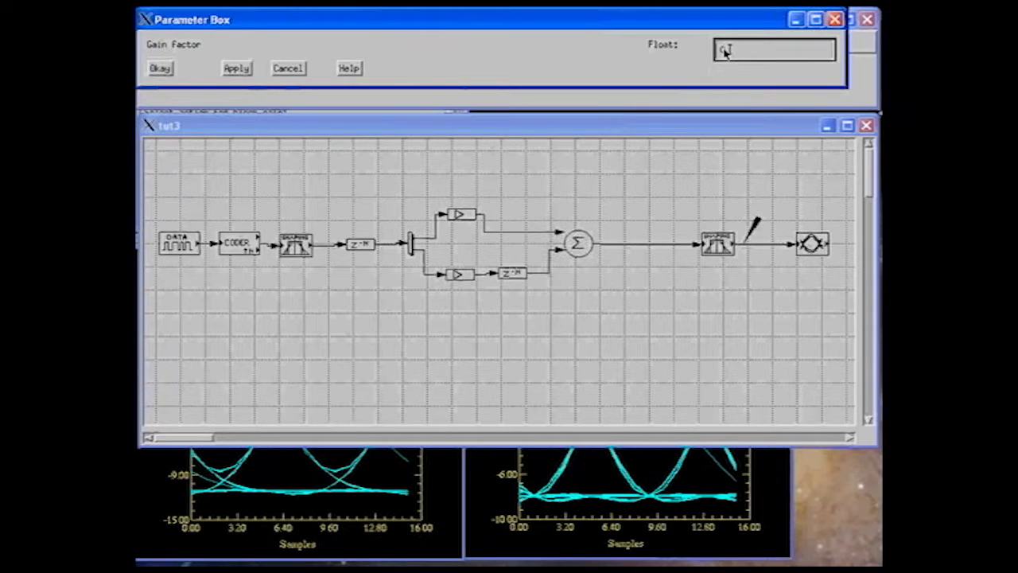
left_click(160, 68)
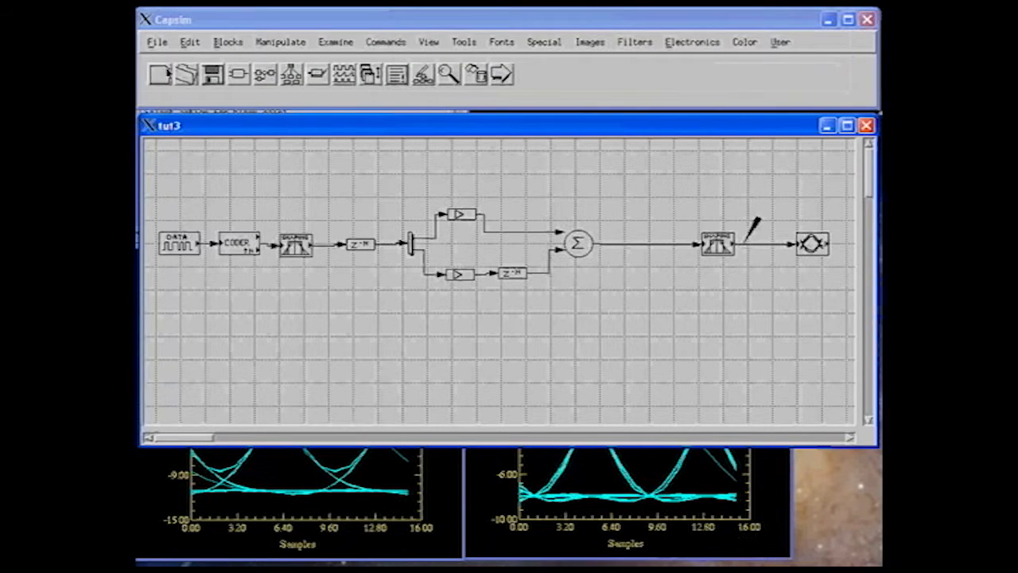
left_click(499, 78)
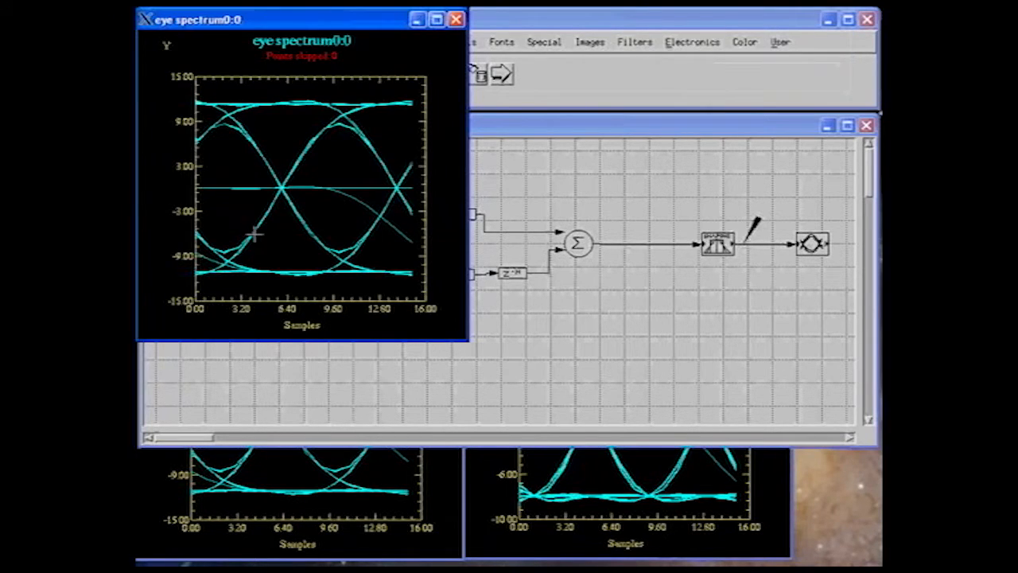
left_click(535, 134)
Set the number of samples to delay in the lower path's delay block to 1
right_click(513, 272)
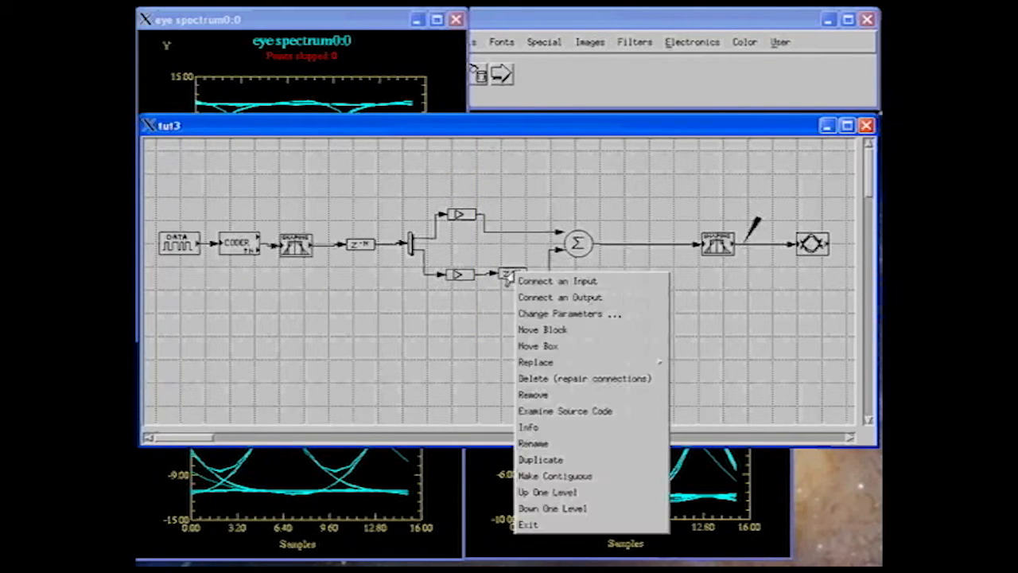
left_click(521, 317)
left_click(724, 53)
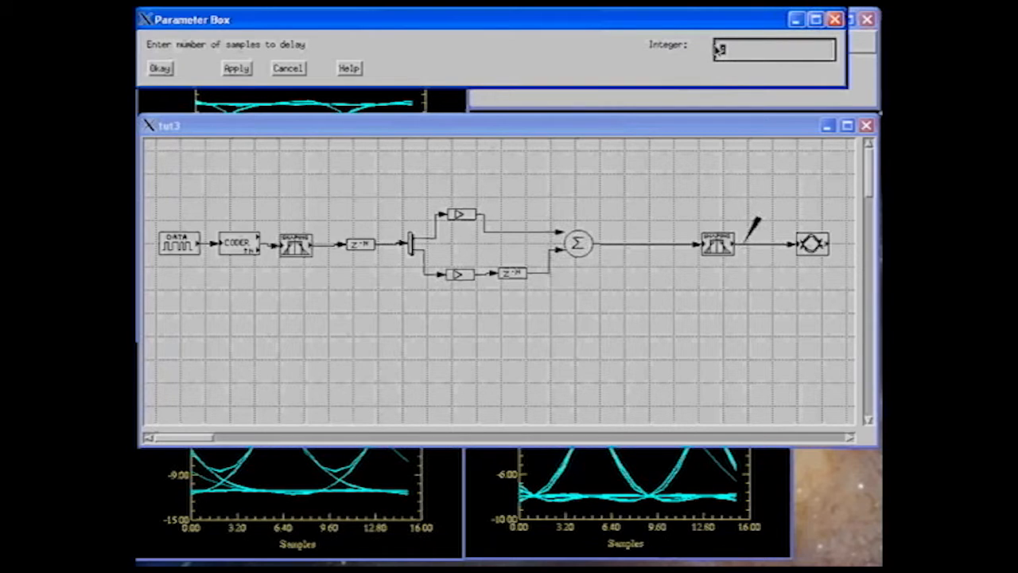
type("1")
left_click(161, 69)
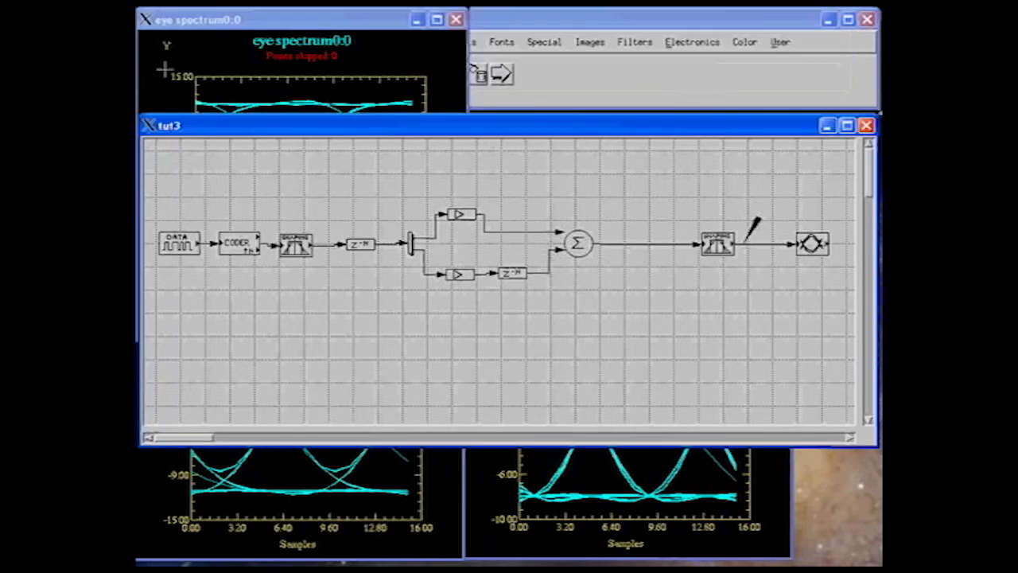
Simulate with the one-sample delay and place its eye diagram below the earlier one for comparison, closing the spectrum plots
left_click(563, 101)
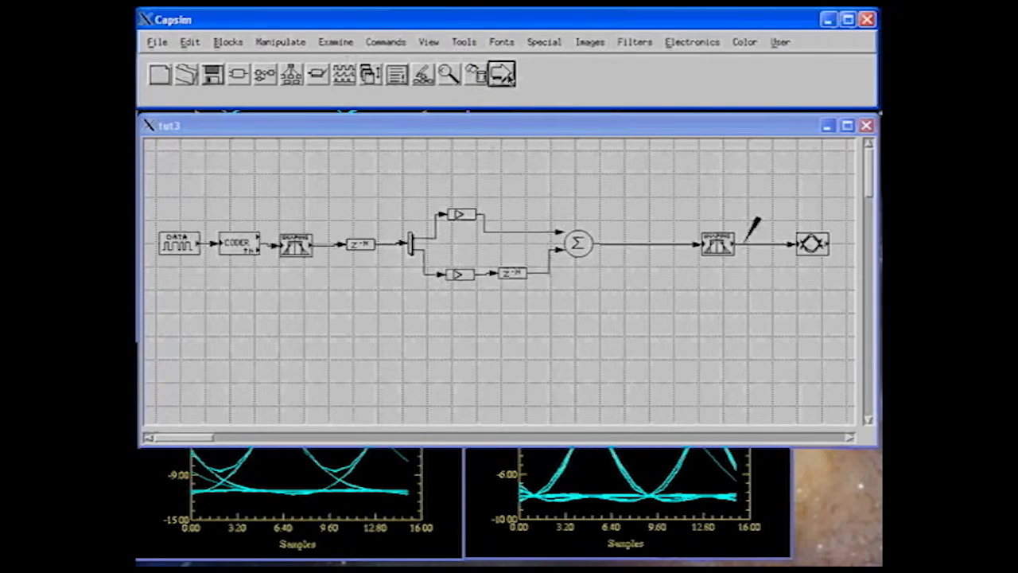
left_click_drag(355, 19, 354, 238)
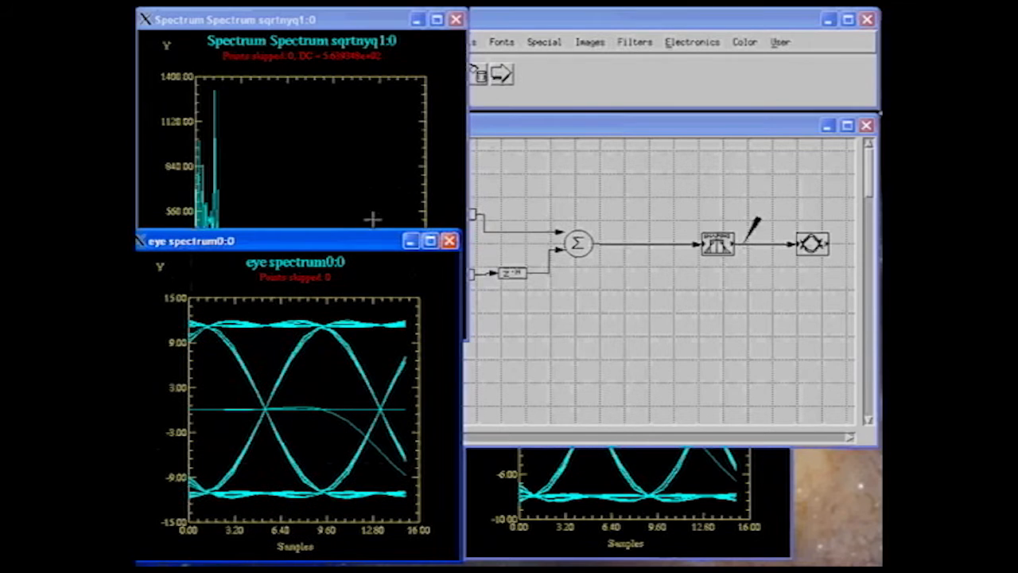
left_click(456, 19)
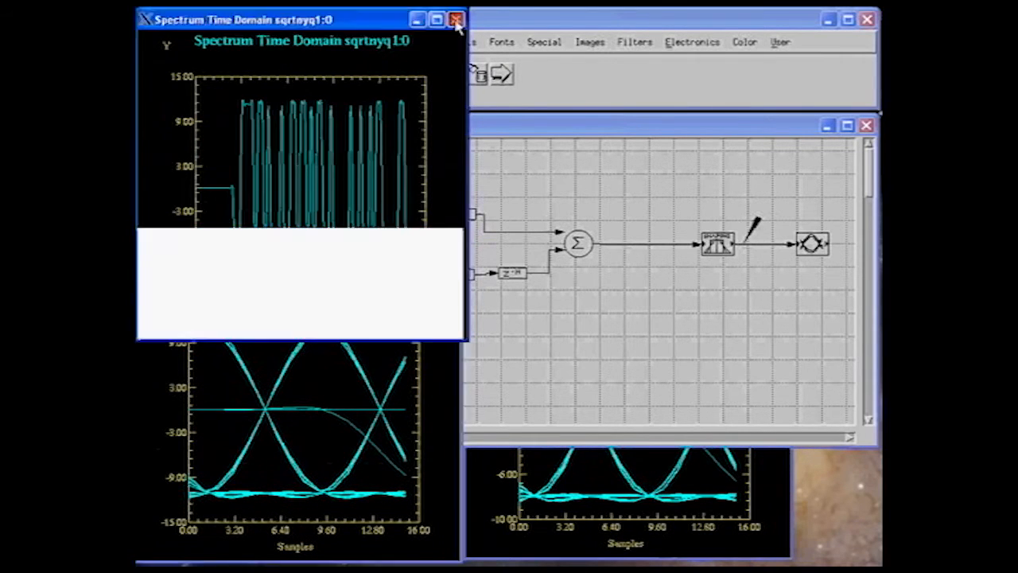
left_click(456, 19)
left_click(155, 49)
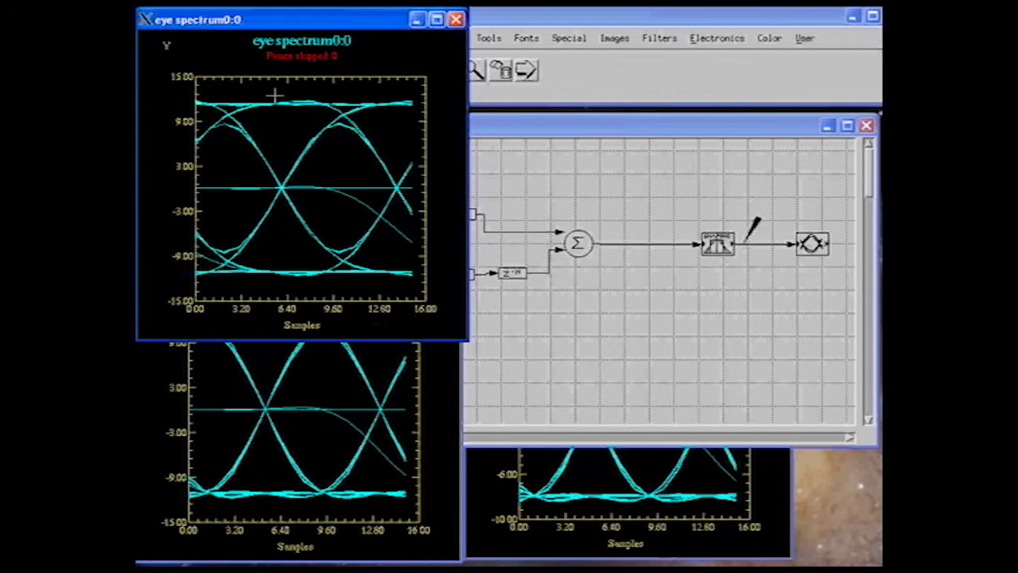
left_click(569, 85)
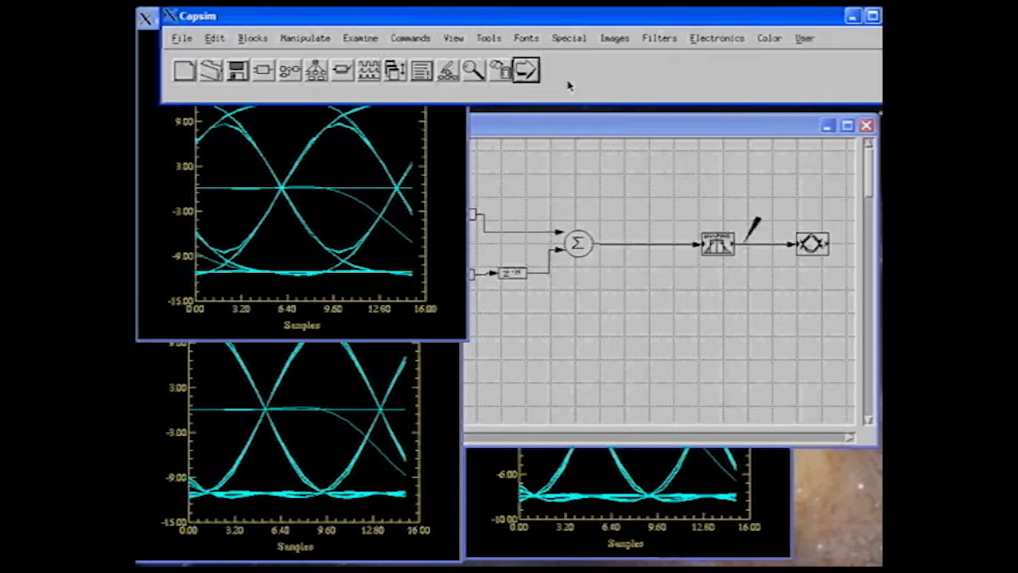
left_click(554, 149)
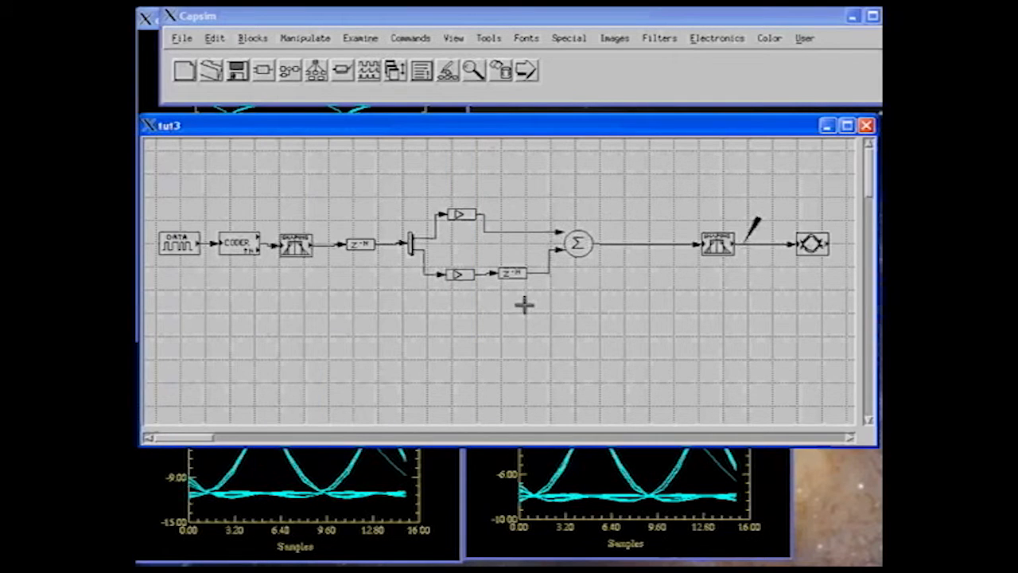
Set the number of samples to delay in the lower path's delay block to 6
right_click(513, 274)
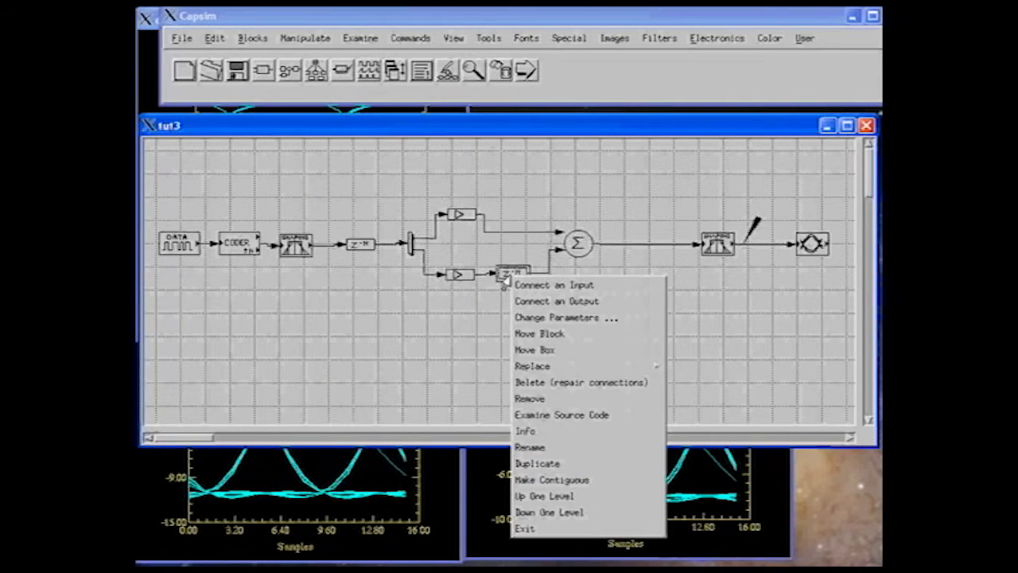
left_click(528, 316)
left_click(721, 49)
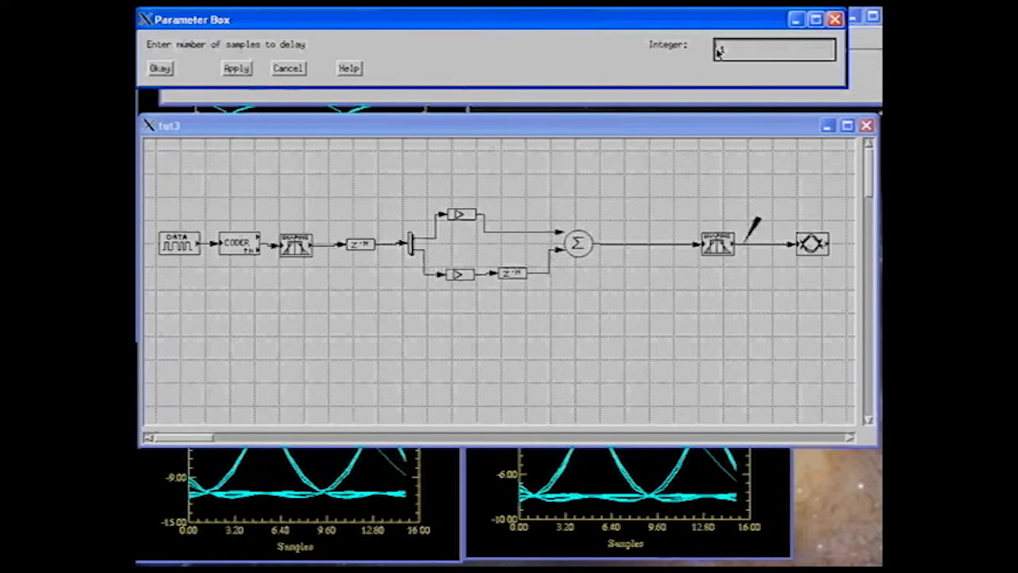
type("1")
left_click_drag(751, 52, 710, 52)
type("6")
left_click(168, 68)
Simulate with the six-sample delay to view its eye diagram, then clear all the open plots
left_click(522, 78)
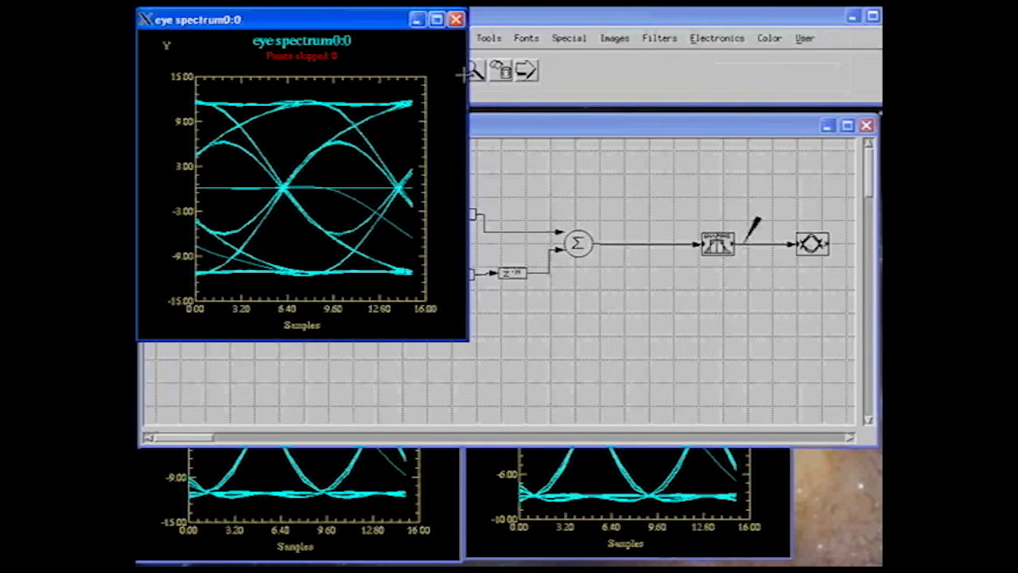
left_click_drag(362, 24, 362, 224)
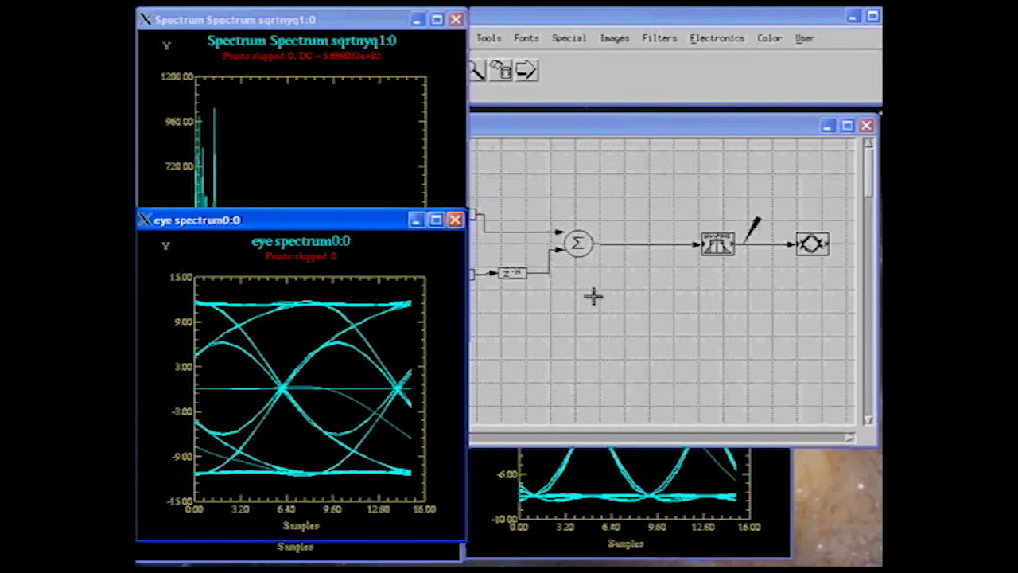
left_click(594, 297)
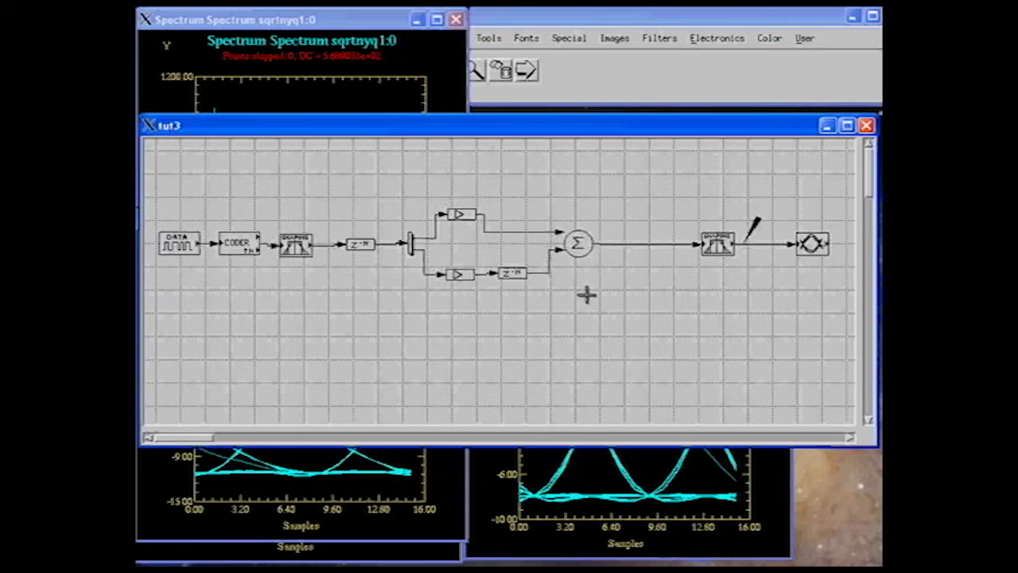
left_click(500, 70)
left_click(182, 93)
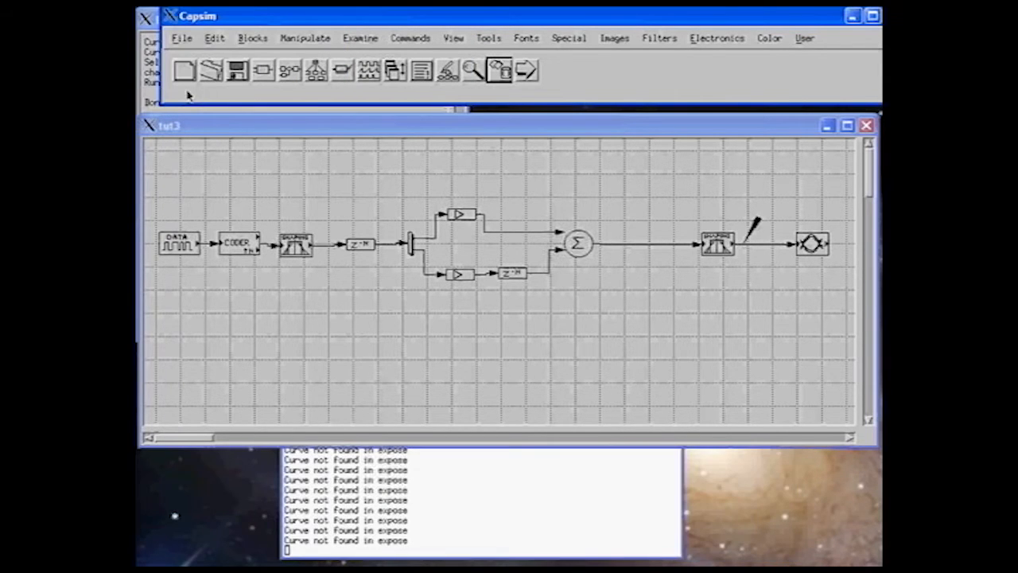